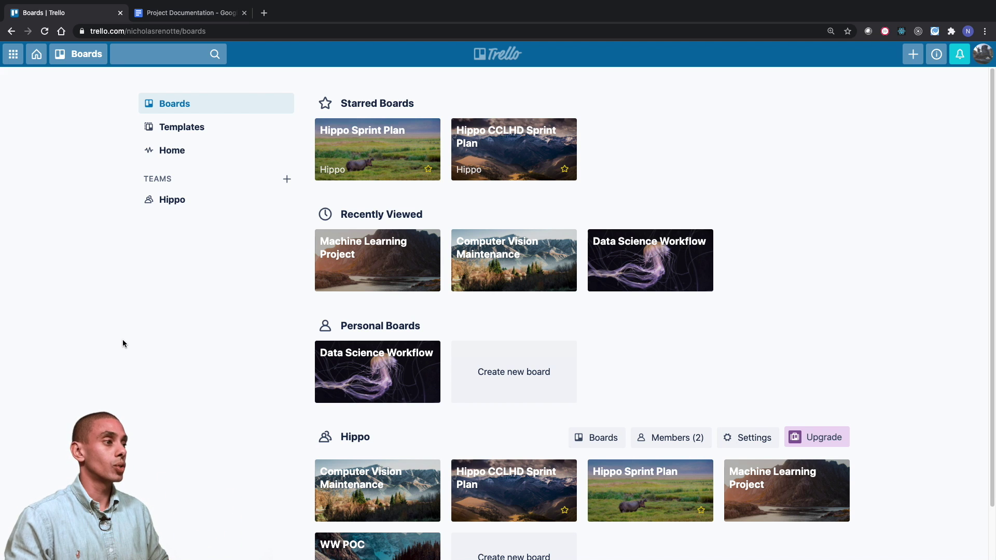
Step: Create a team-visible board titled "Predictive Maintenance" in the Hippo team, using the rocky mountain sunset photo as its background
scroll(881, 169, "up", 3)
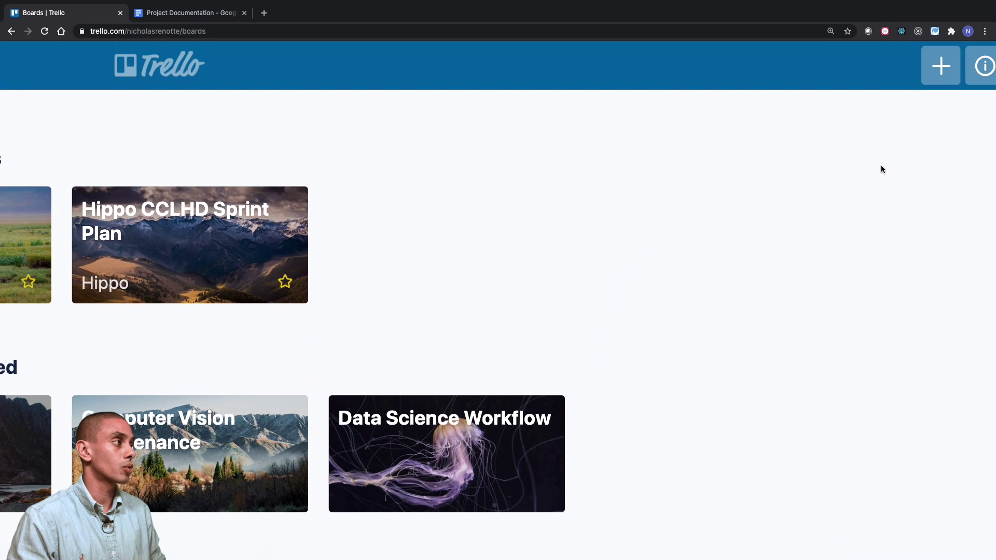
scroll(939, 71, "left", 10)
left_click(911, 52)
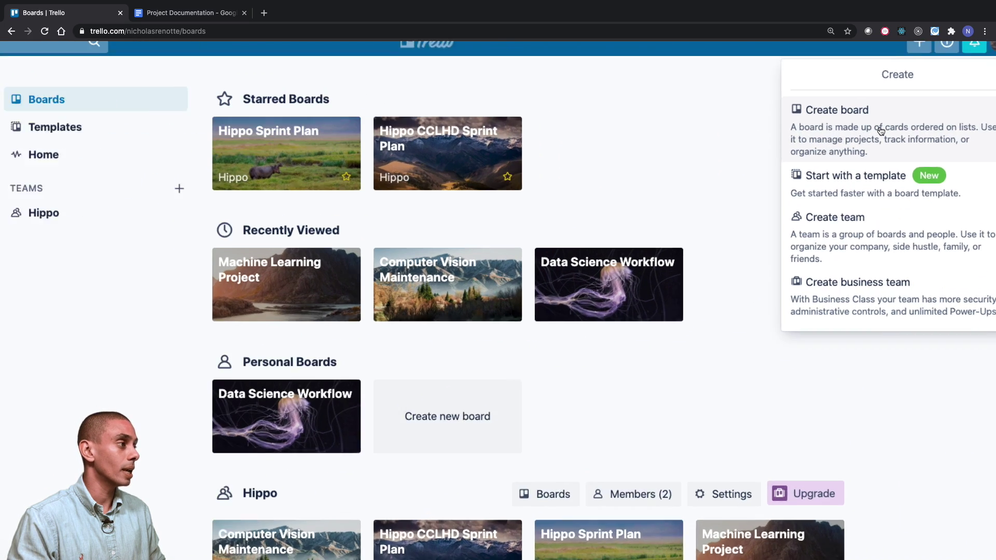
scroll(880, 130, "up", 3)
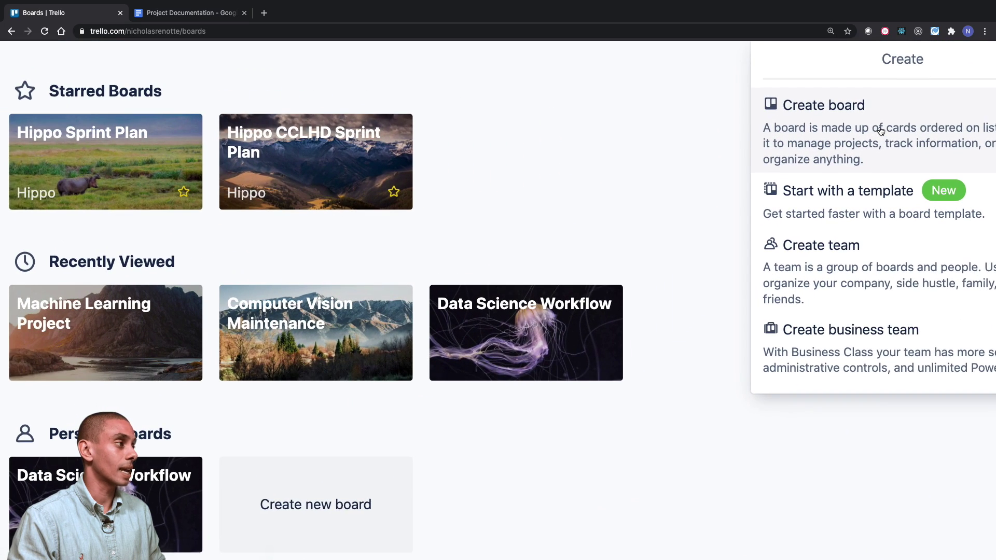
scroll(877, 130, "right", 3)
left_click(813, 125)
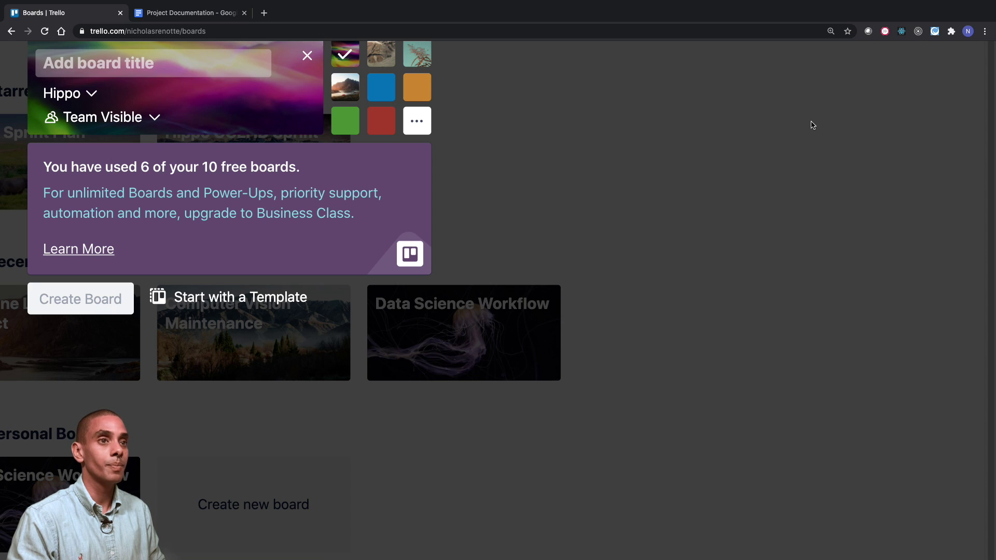
scroll(460, 197, "down", 3)
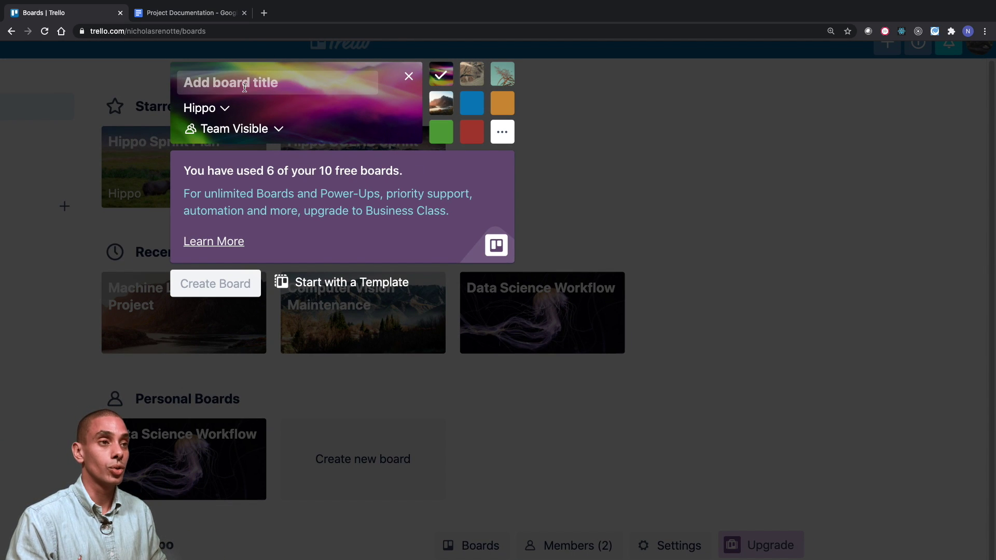
type("Predictive Maint")
key("BackSpace")
type("aintenance")
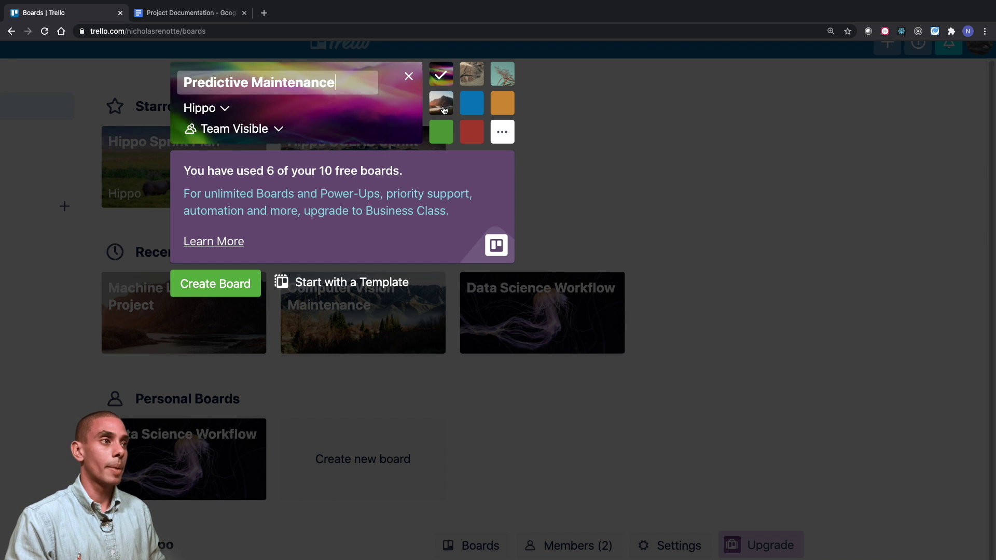
left_click(443, 109)
left_click(230, 284)
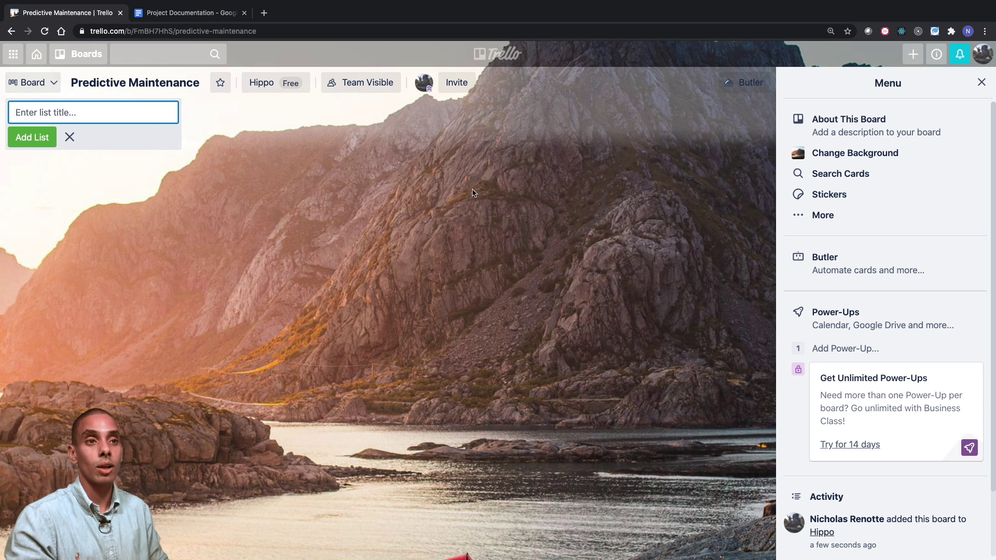
Step: Add four lists to the new board titled "Backlog", "To Do", "Doing" and "Testing"
type("Backlog")
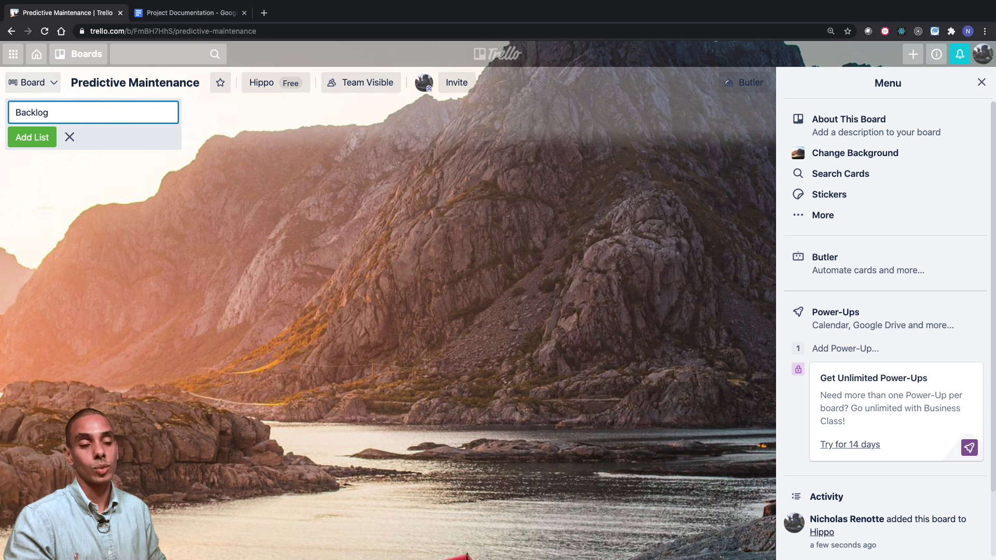
key("Return")
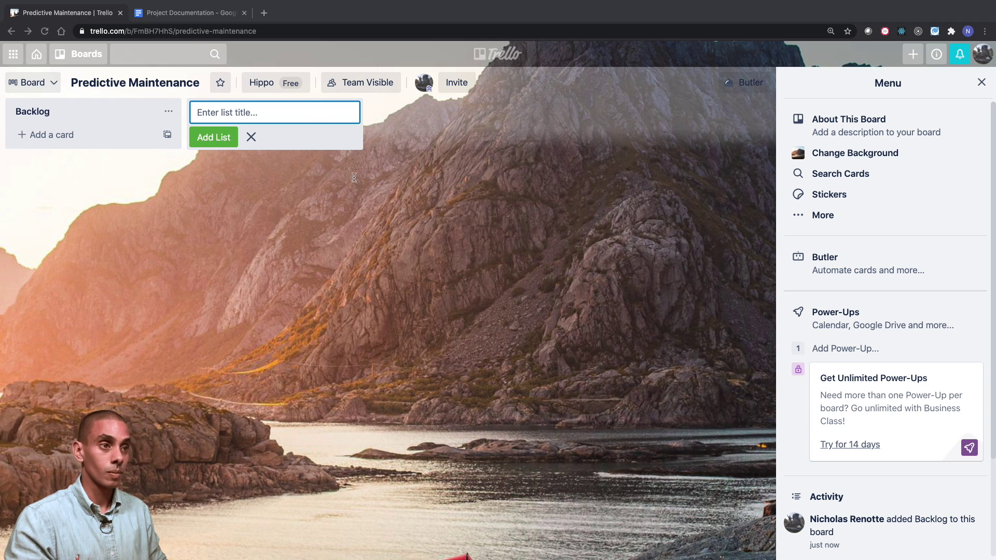
type("To Do")
key("Return")
type("Doing")
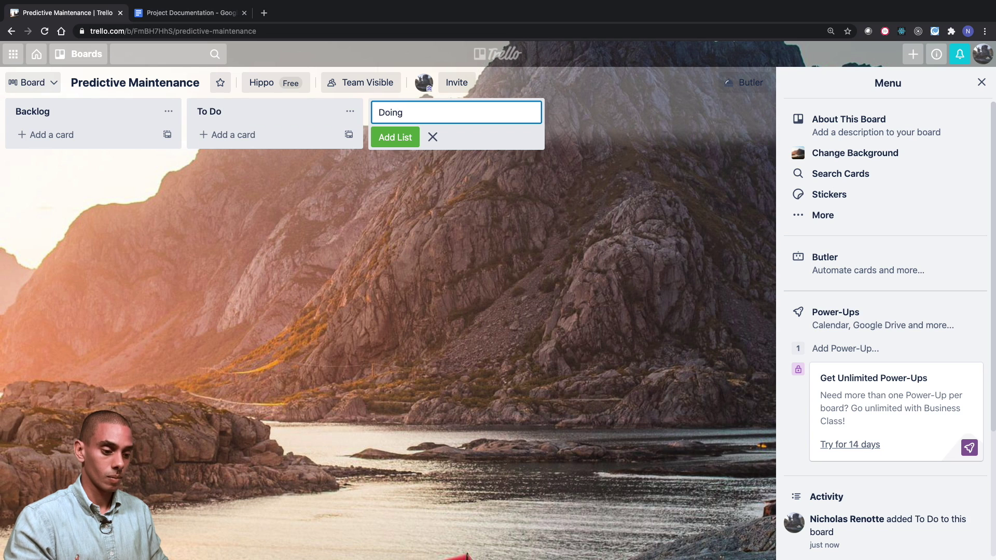
key("Return")
type("Testing")
key("Return")
Step: Add the lists "Changes Required", "Blocked", "Done" and "Archived" after Testing, and close the board menu
type("Changes Required")
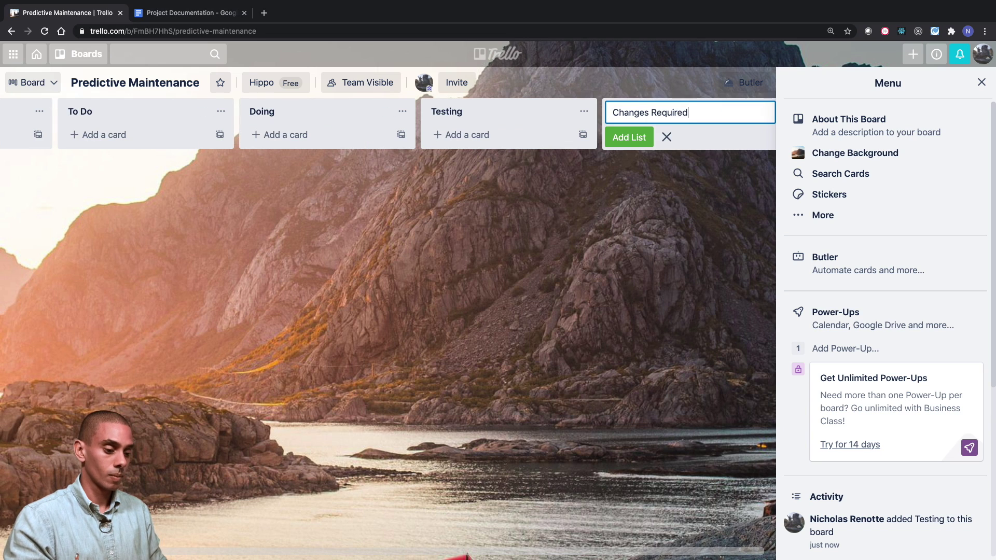
key("Return")
type("Blocked")
key("Return")
type("Done")
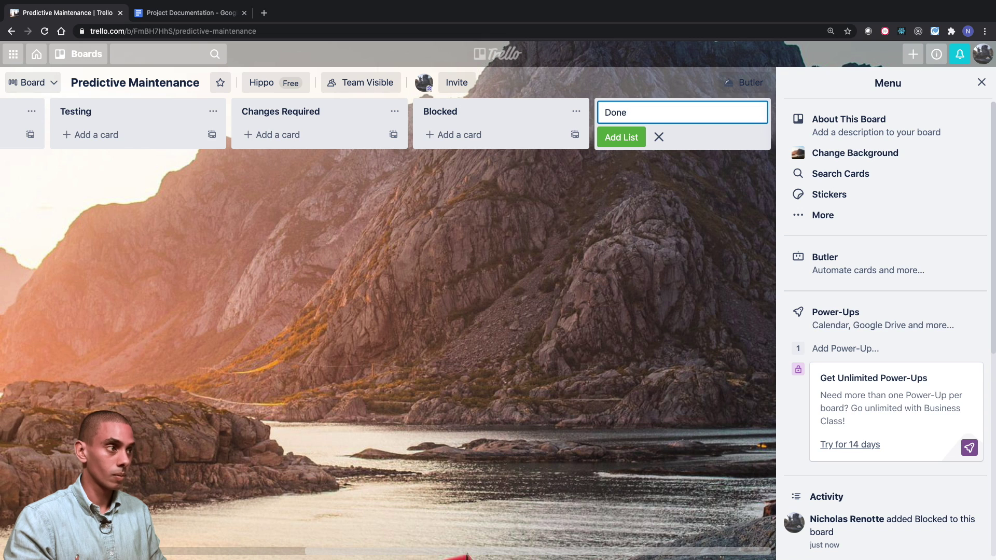
key("Return")
type("Archived")
key("Return")
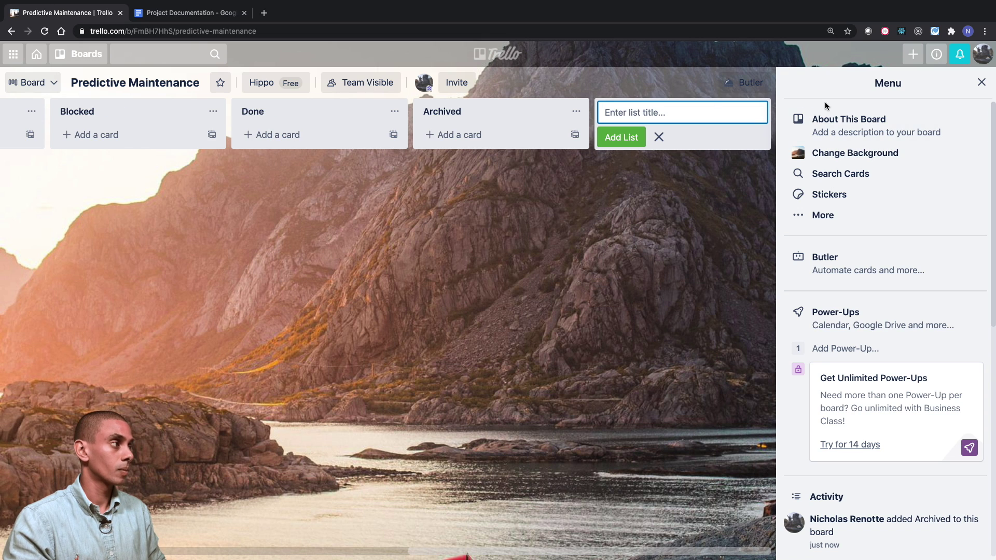
left_click(982, 83)
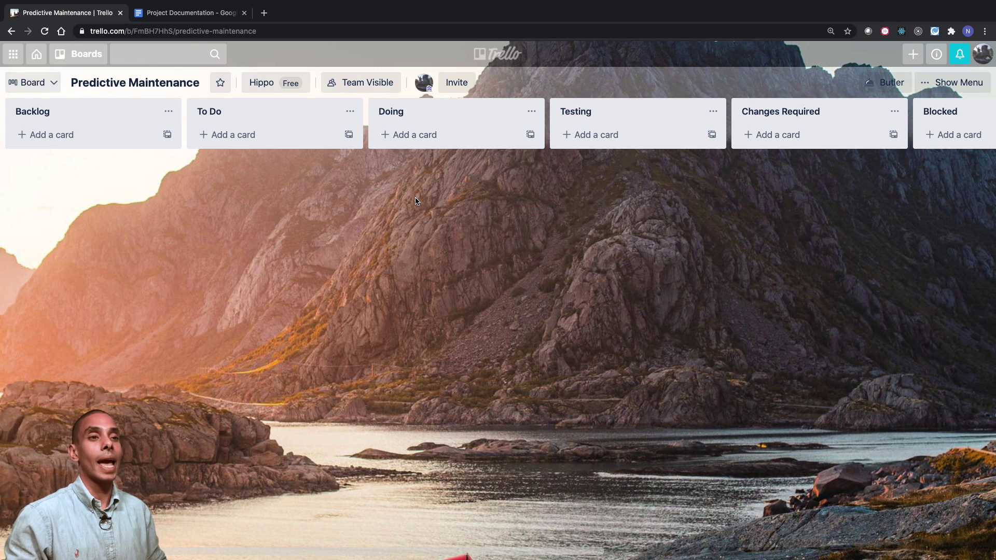
Step: Add a Backlog card: "As a maintenance engineer I want to review pipeline defects using computer vision in order to detect issues faster - Computer Vision"
left_click(101, 143)
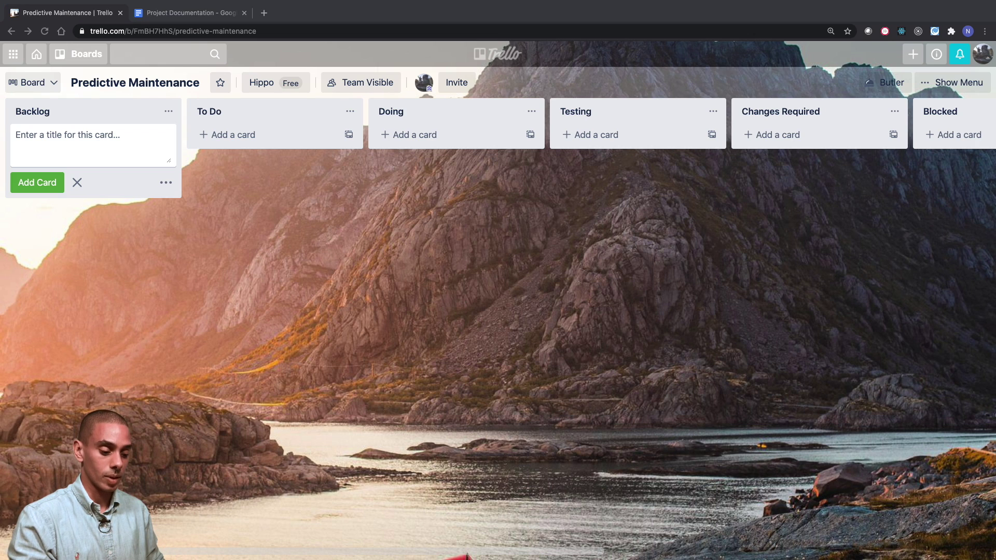
type("As a maintenance engineer I want to review pipeline defects using computer vision in order to detect issues faster - Computer Vision")
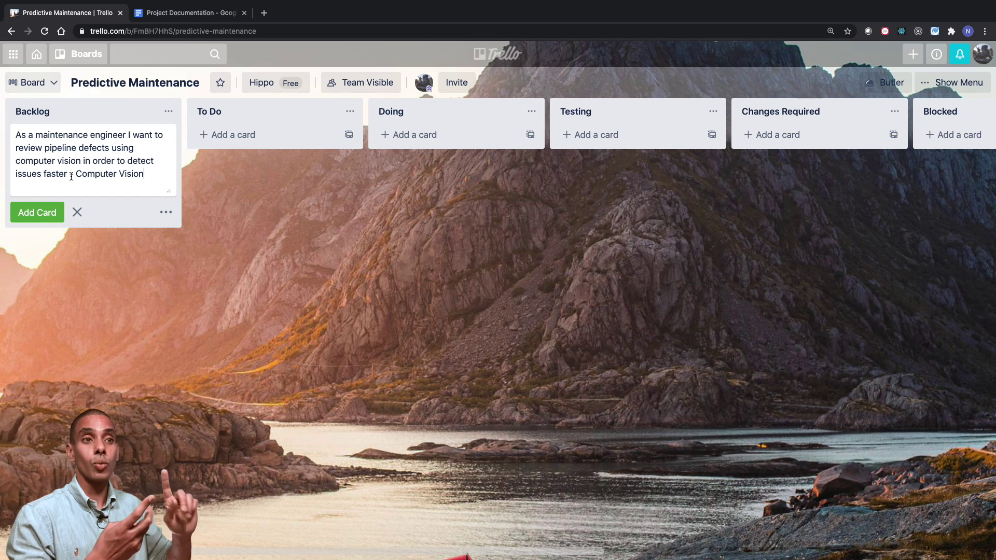
left_click_drag(34, 135, 124, 130)
left_click(123, 131)
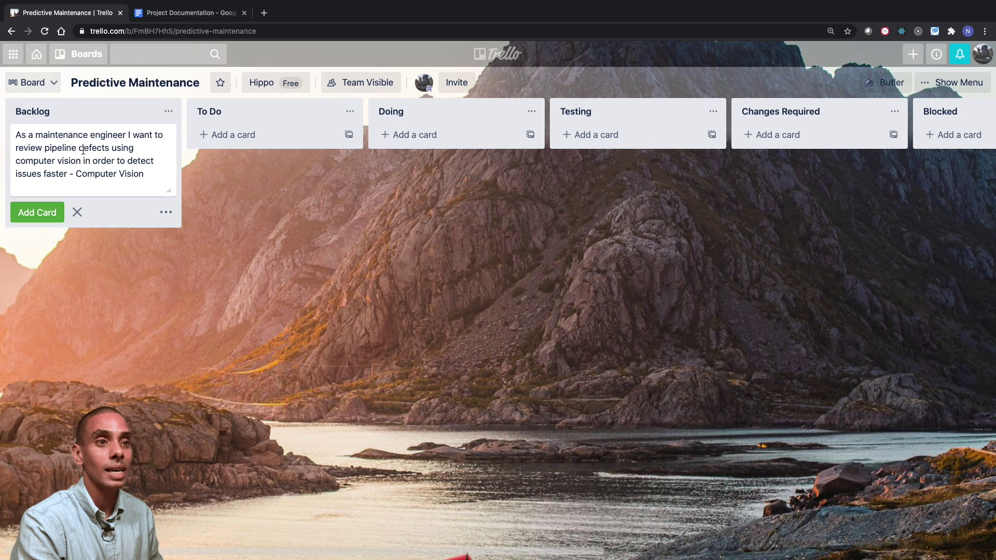
left_click_drag(11, 149, 65, 177)
left_click(67, 178)
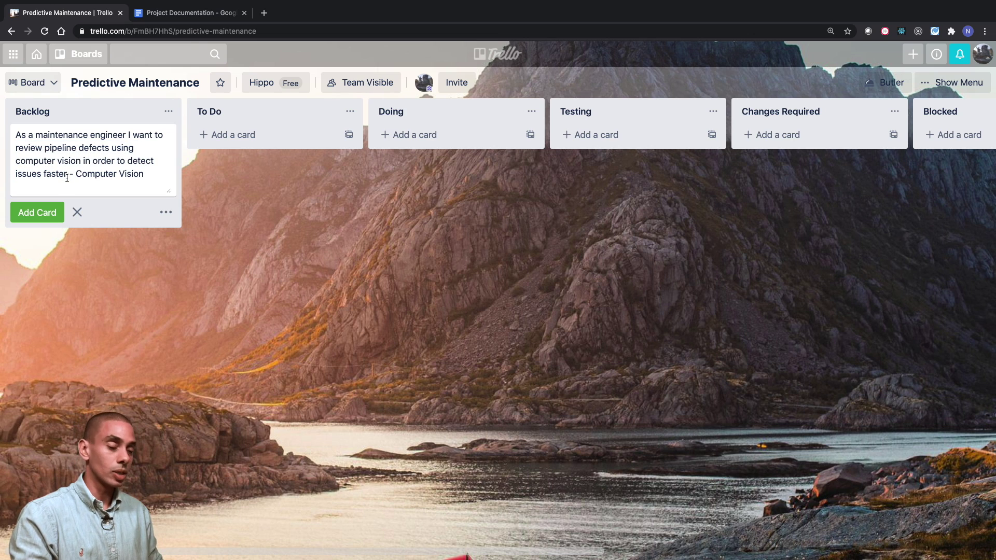
key("Return")
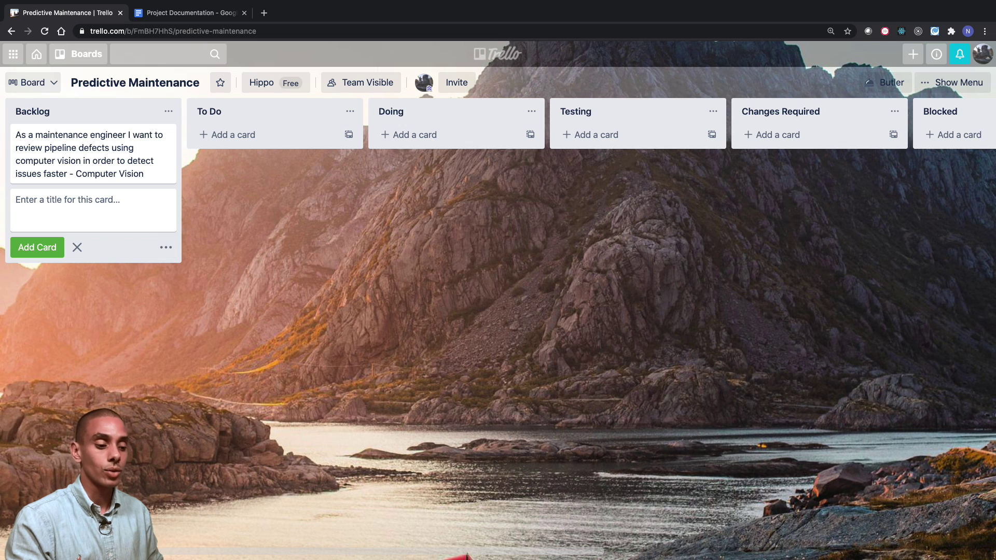
Step: Add a Backlog user story for a support manager to predict number of defects per month using machine learning, generating a maintenance plan with better accuracy - Machine Learning
key("super+Tab")
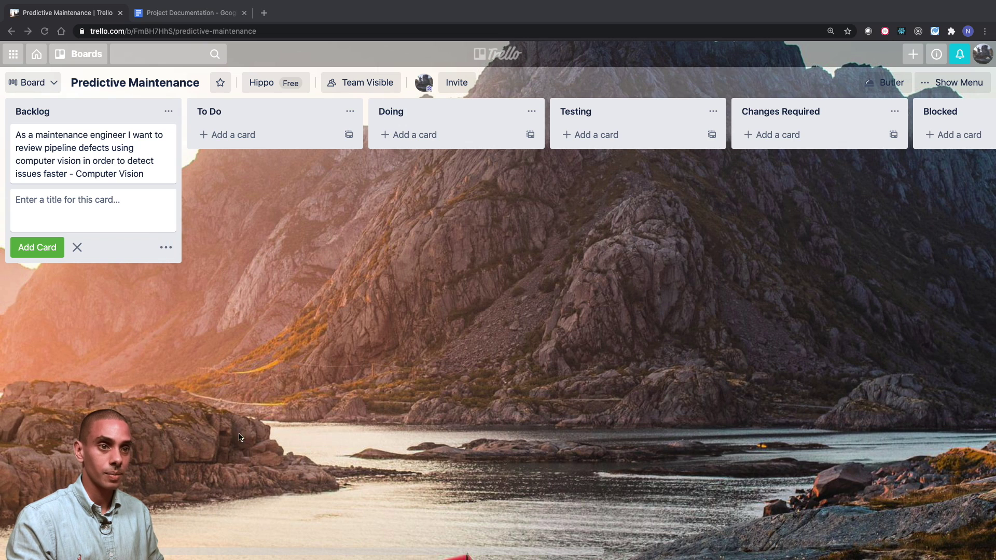
key("super+Tab")
type("As a support manager I want to predict number of defects per month using machine learning in order to generate a maintenance plan with better accuracy - Machine Learning")
key("Return")
Step: Add a Backlog user story for a business intelligence analyst to create a report on monthly defects in order to inform the leadership team - Business Intelligence
key("super+Tab")
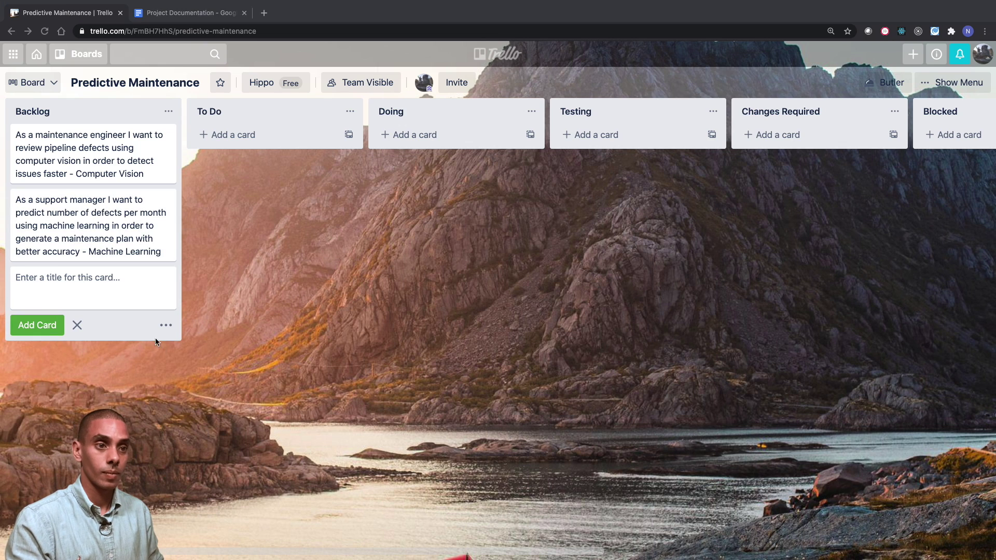
key("super+Tab")
type("As a business intelligence analyst I want to be able to create a report on monthly defects in order to inform the leadership team - Business Intelligence")
key("Return")
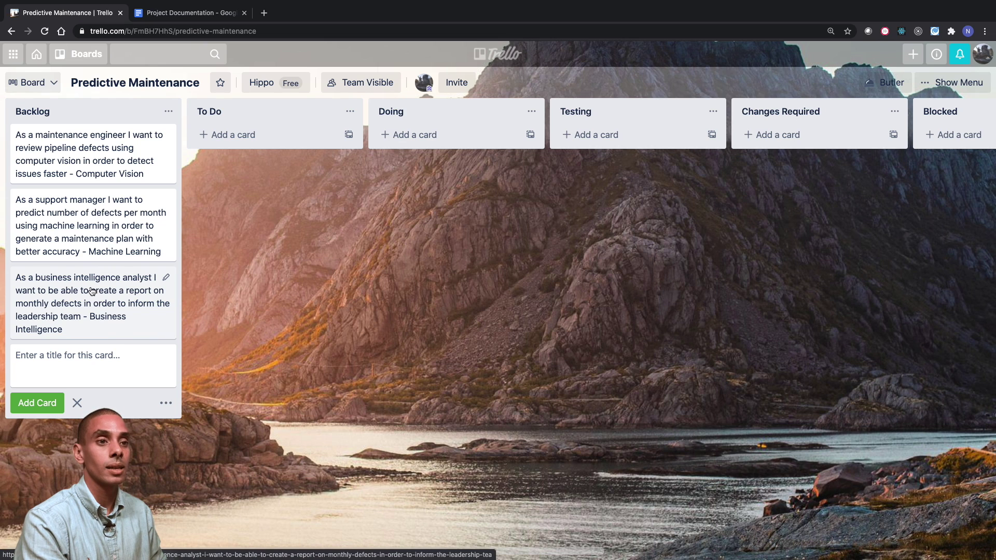
Step: Add a checklist titled "Tests" to the business intelligence analyst card in the Backlog list
left_click(72, 307)
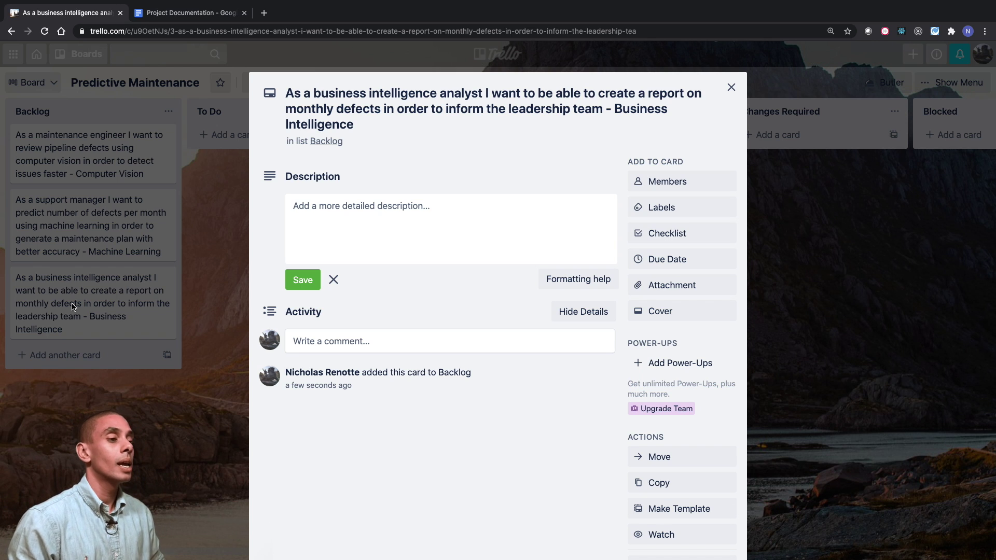
left_click(667, 234)
type("Test")
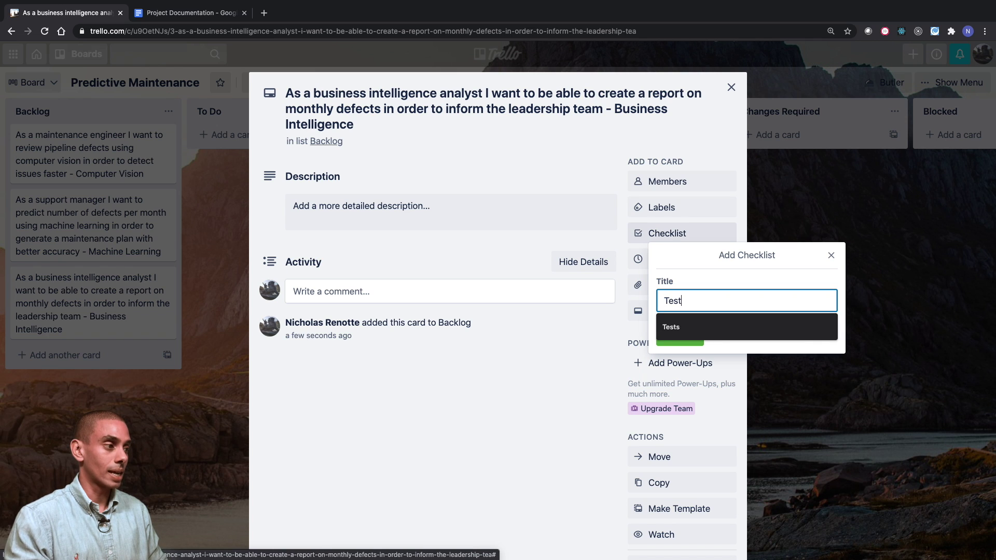
type("s")
key("Return")
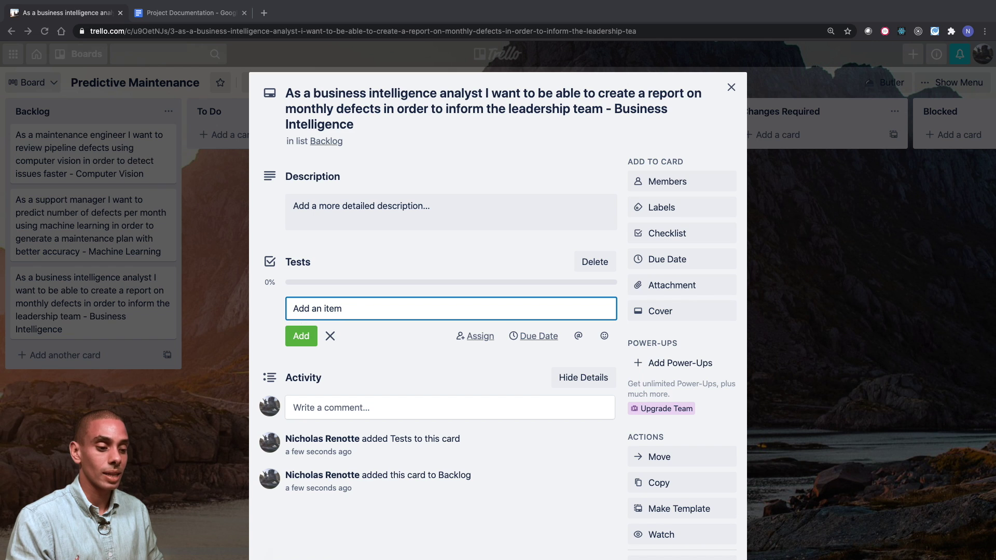
Step: Add the checklist items "- Report must be in PDF Format" and "- Only leadership team should have access to the report"
type("- Report must be in PDF Format")
key("Return")
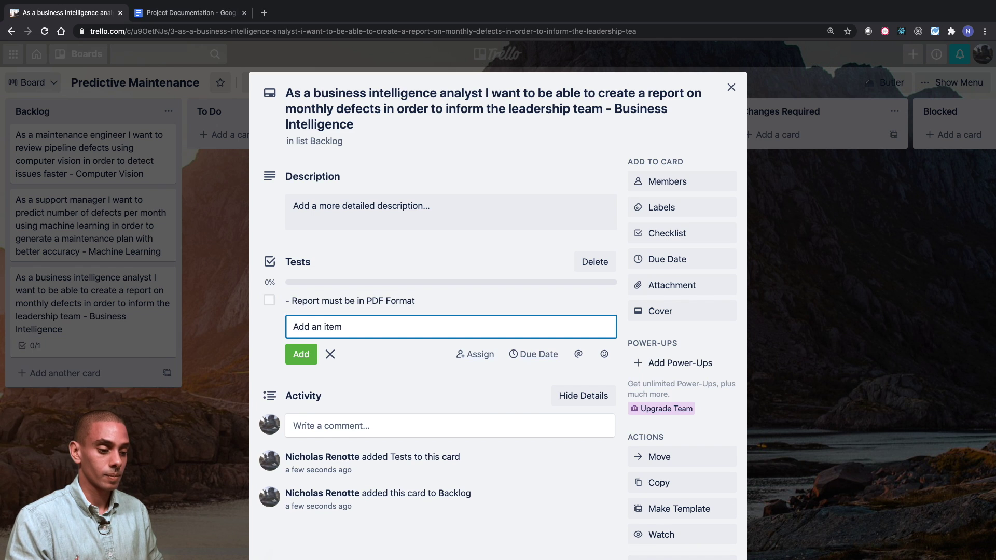
type("- Only leadership team should have access to the report")
key("Return")
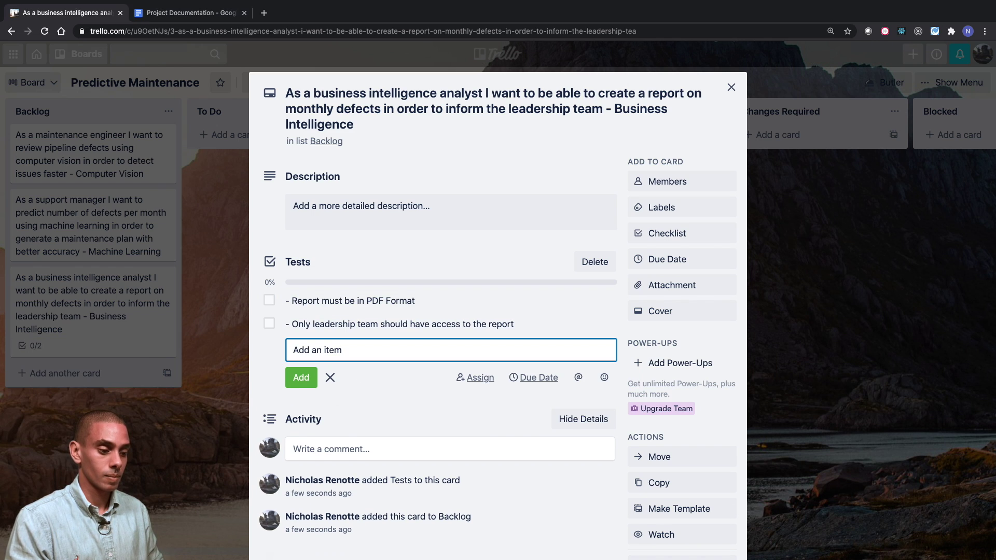
Step: Add items "- It should show defects by month and include last year comparisons" and "- The sales figure by month by business unit should reconcile to the production database"
type("- It should show defects by month and include last year comparisons")
key("Return")
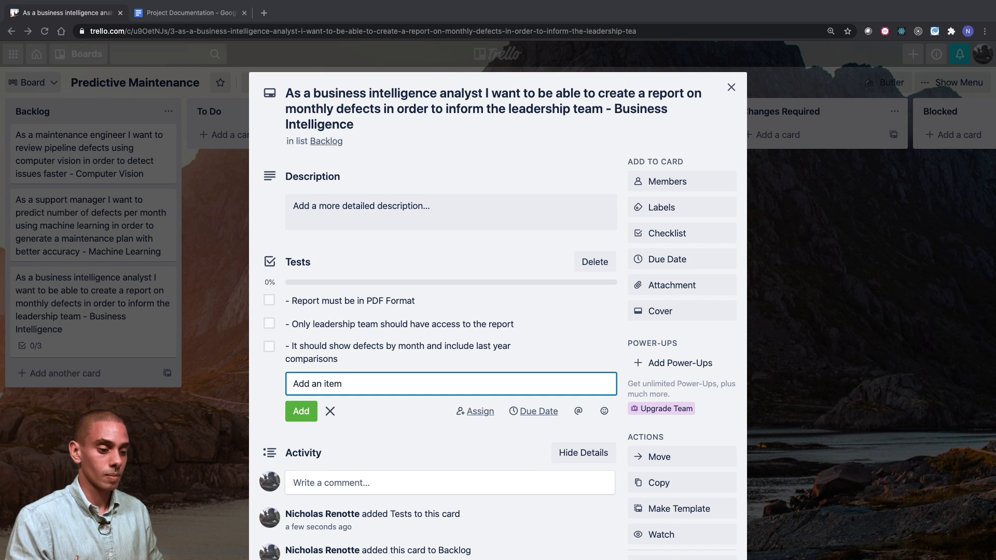
type("- The sales figure by month by business unit should reconcile to the production database")
key("Return")
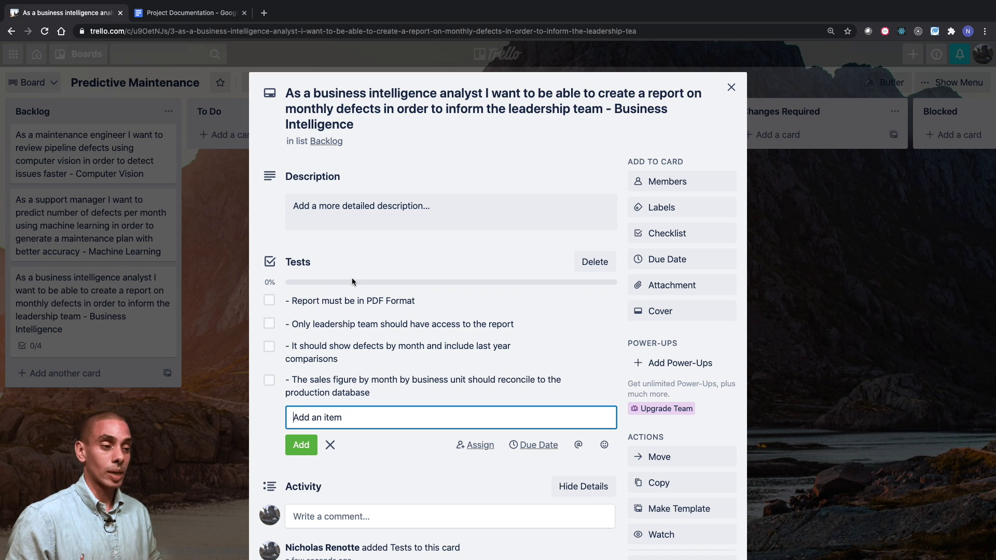
Step: Assign the listed board member to the business intelligence analyst card and close the card
left_click(684, 181)
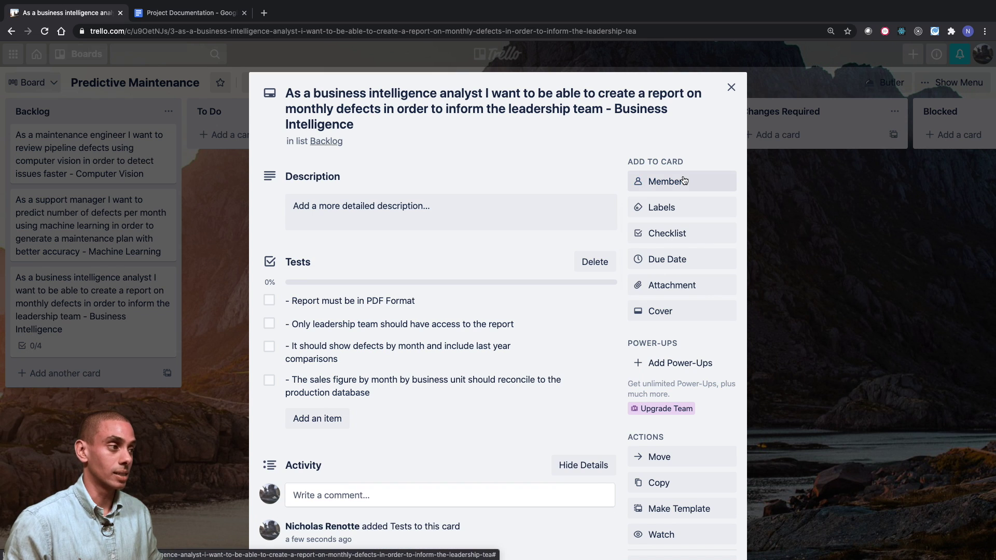
left_click(688, 295)
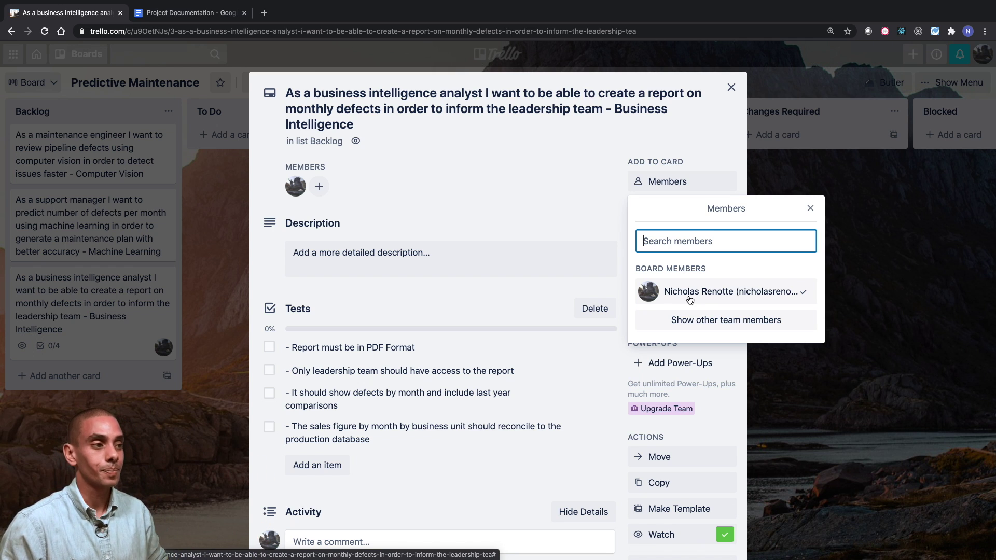
left_click(543, 202)
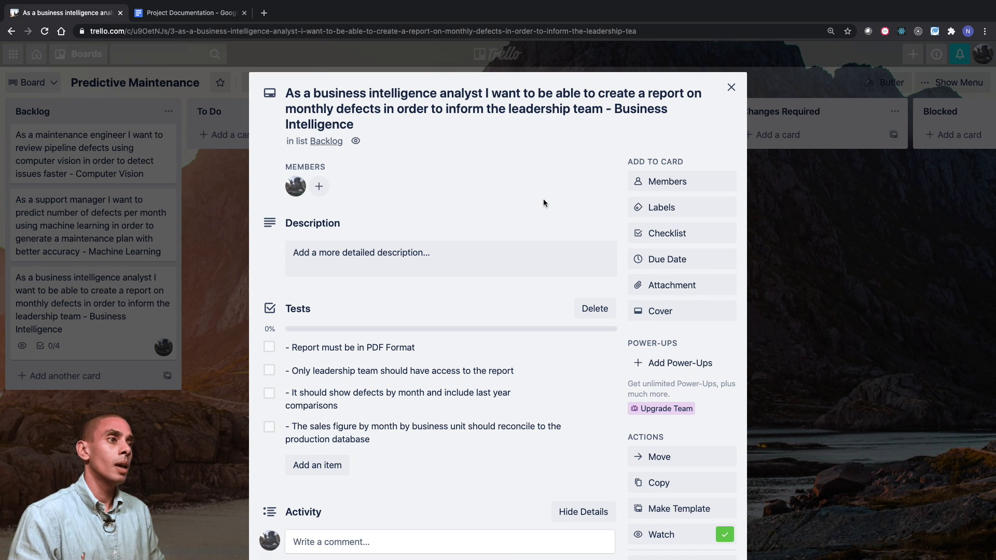
left_click(778, 192)
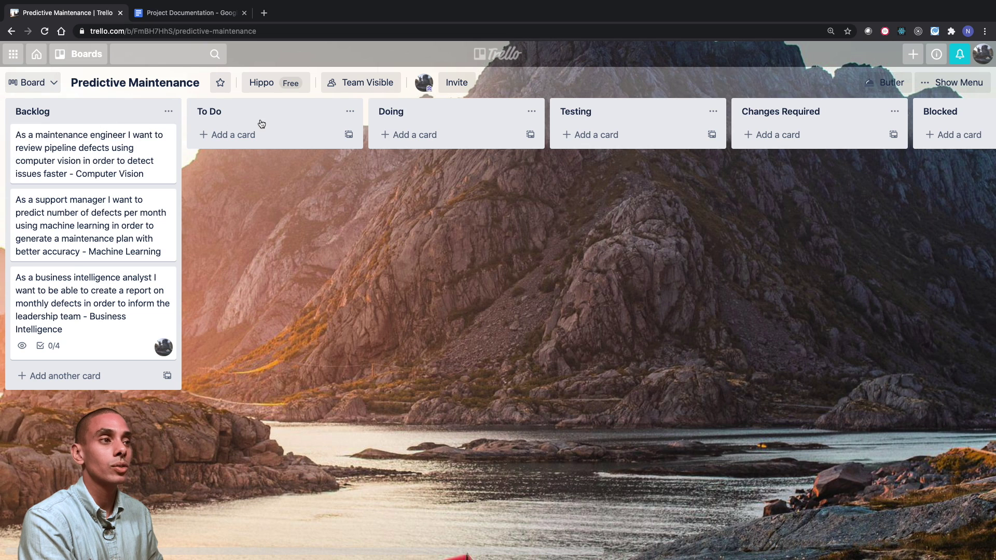
scroll(672, 116, "right", 8)
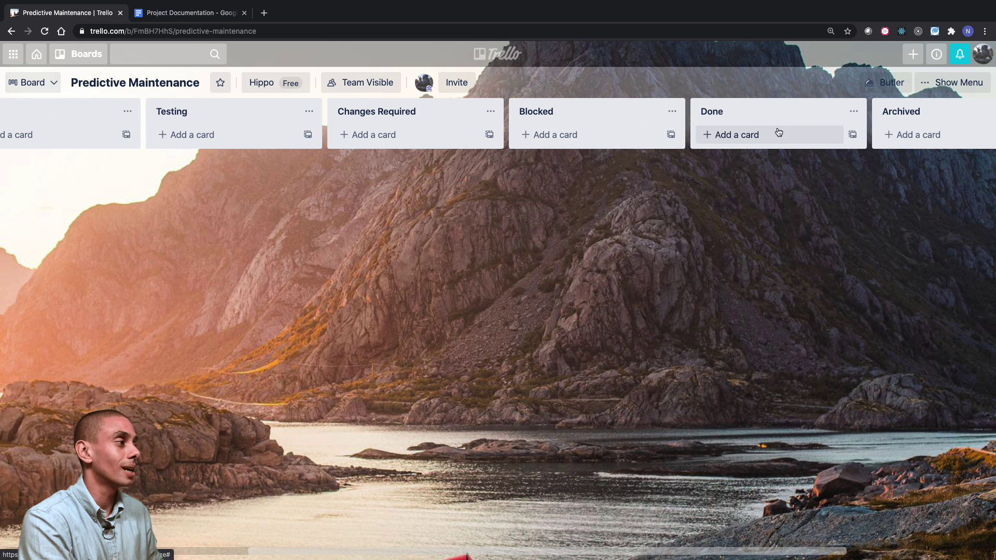
scroll(911, 118, "left", 8)
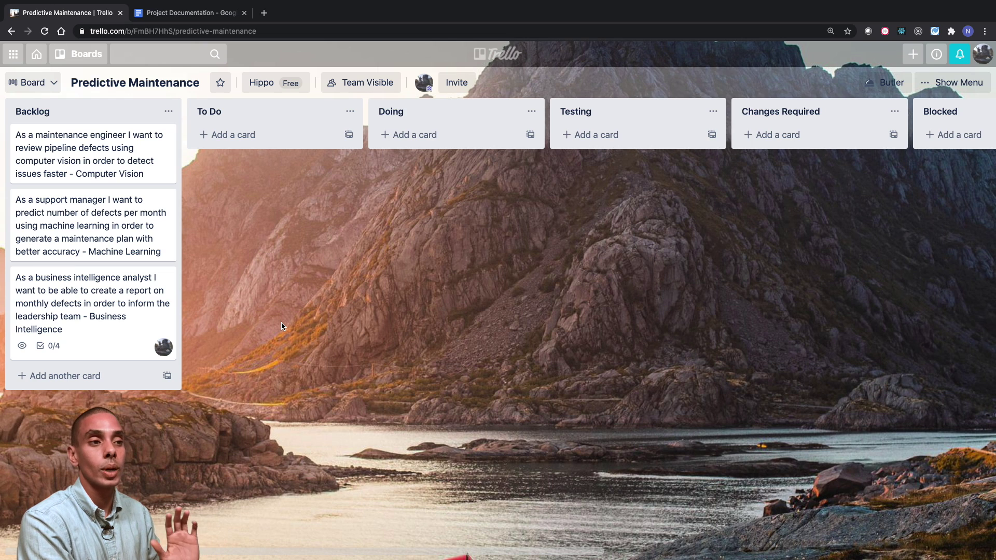
Step: Move the business intelligence analyst and support manager cards from Backlog to To Do, and open the analyst card's title for editing
left_click_drag(115, 292, 280, 151)
left_click_drag(107, 195, 277, 250)
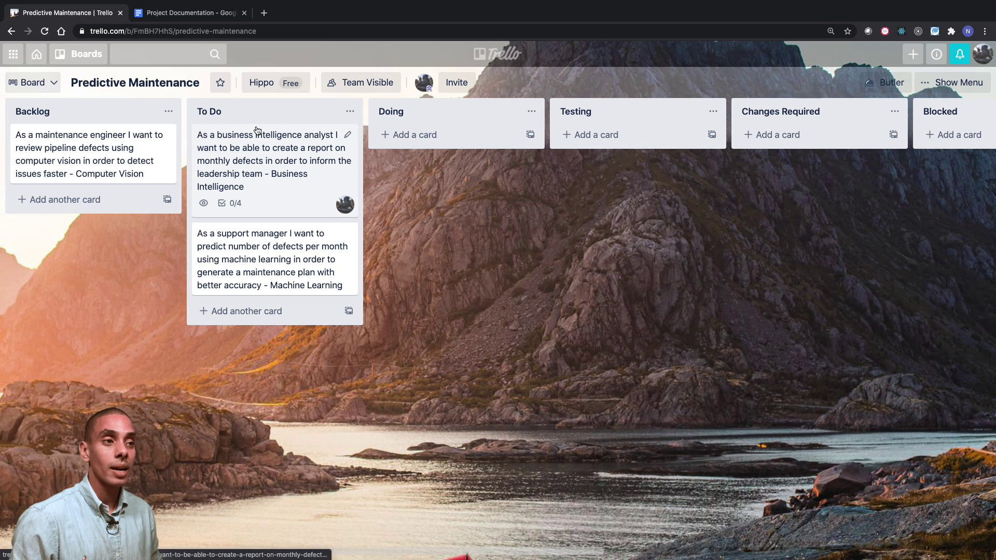
left_click(258, 154)
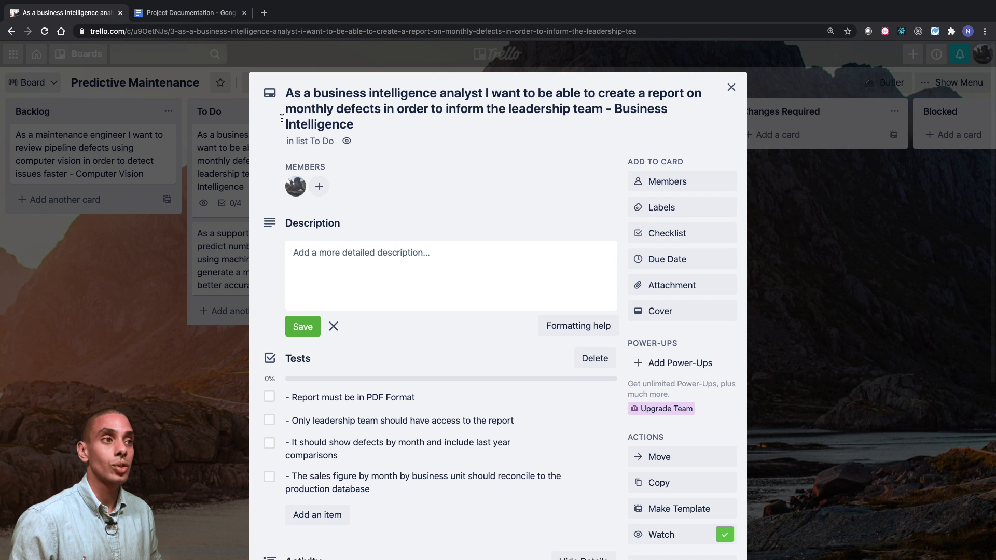
left_click(284, 94)
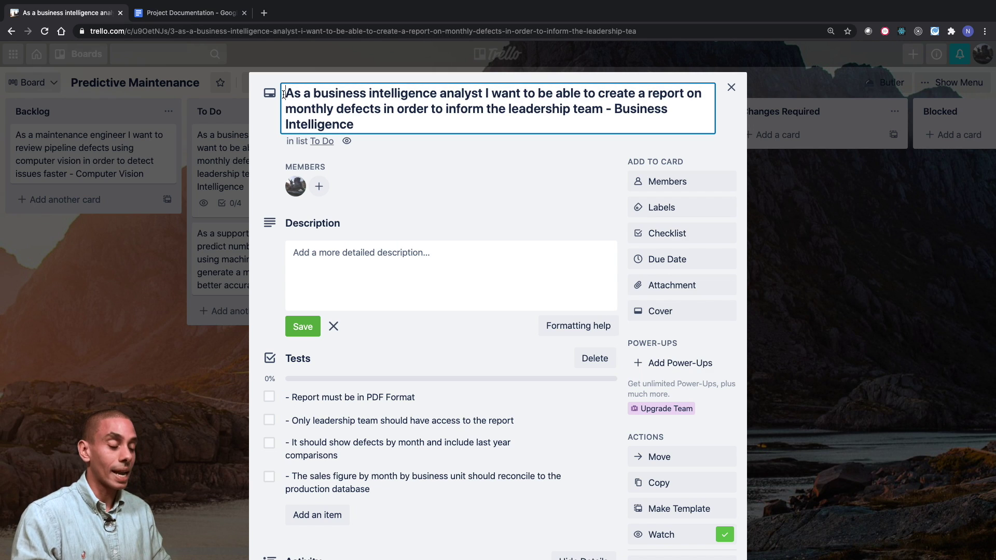
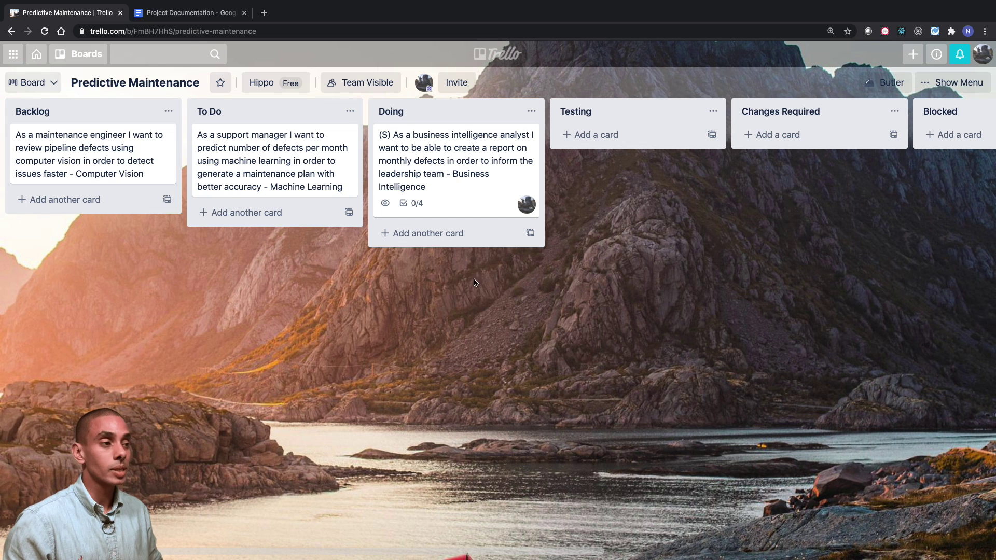
Step: Attach Testing Evidence.png from the computer's Desktop to the business intelligence analyst card in Doing, and view the attached image
left_click(487, 160)
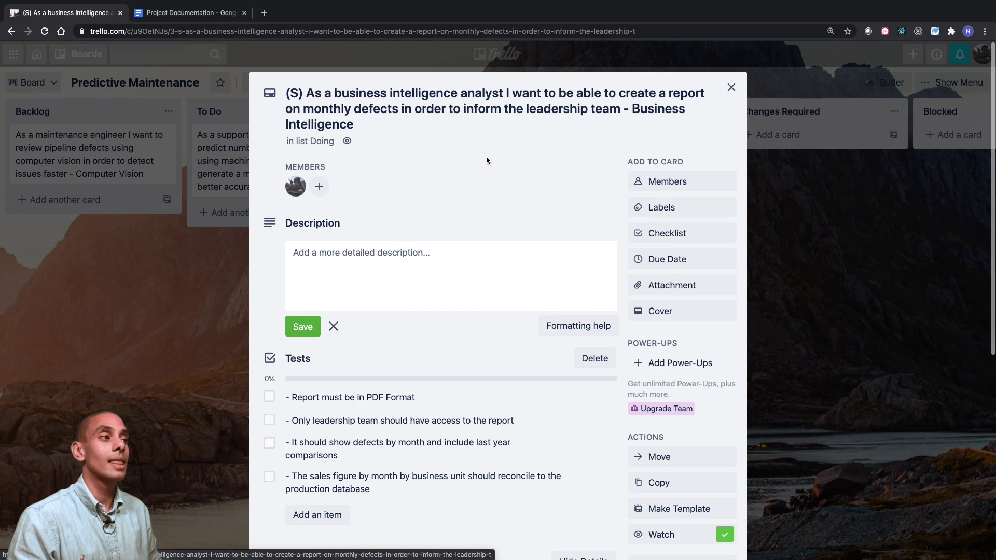
left_click(680, 288)
left_click(648, 110)
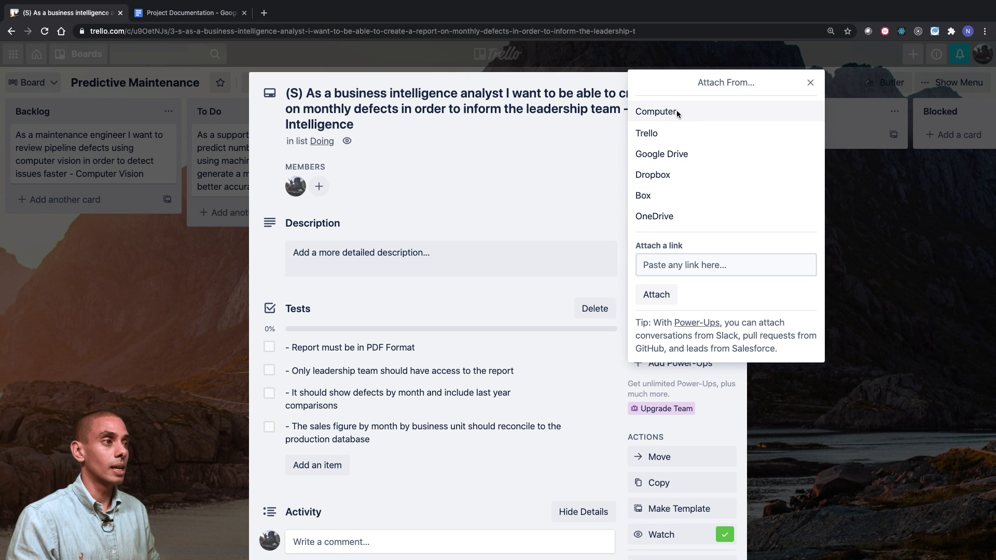
left_click(441, 40)
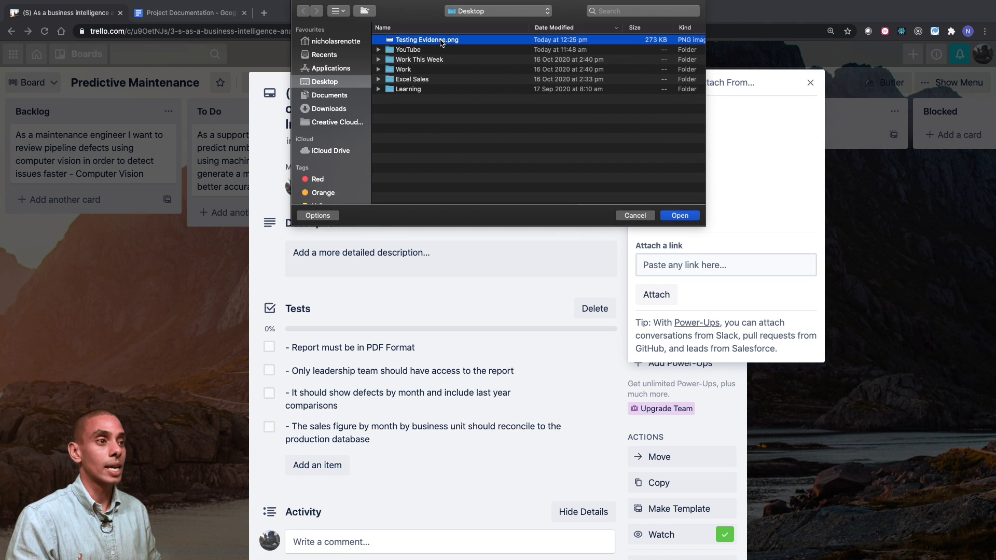
key("Return")
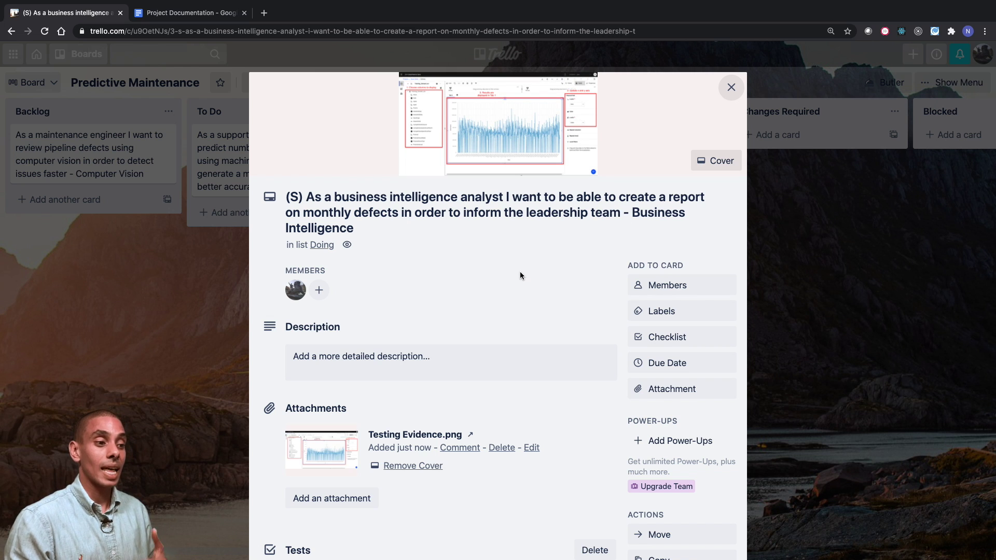
left_click(322, 448)
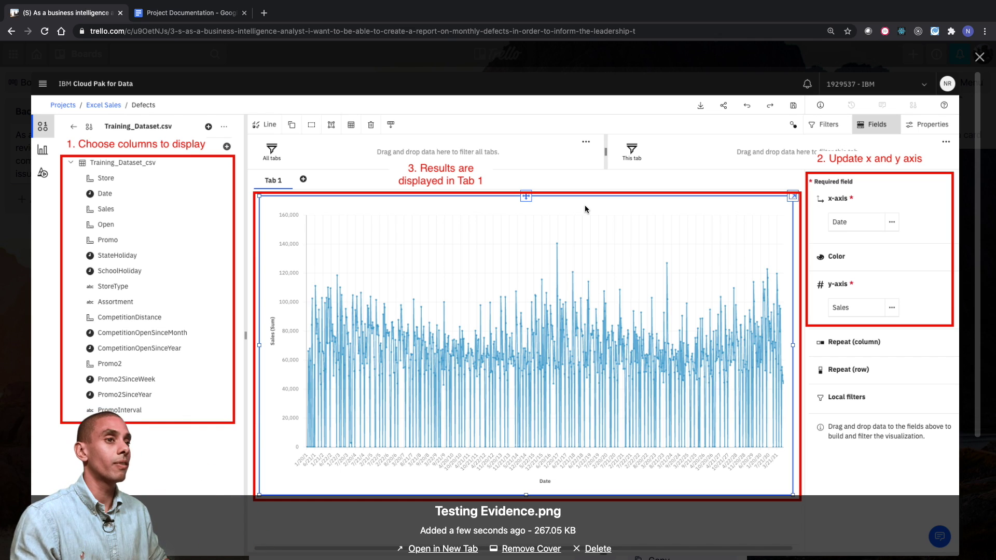
left_click(979, 57)
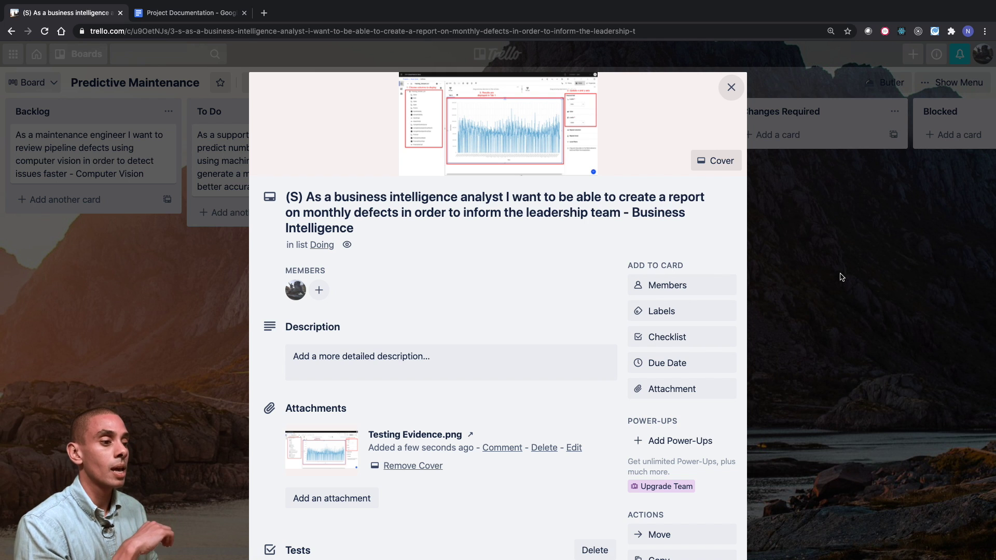
Step: Comment on the Testing Evidence.png attachment, mentioning the board member followed by "- ready for testing", save it and close the card
scroll(531, 272, "down", 3)
left_click(506, 319)
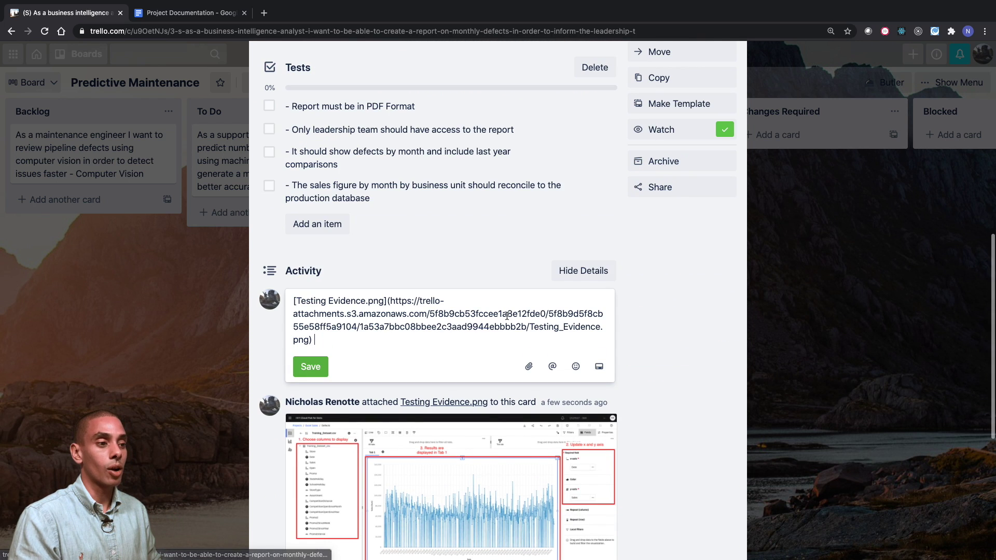
type("@nicho")
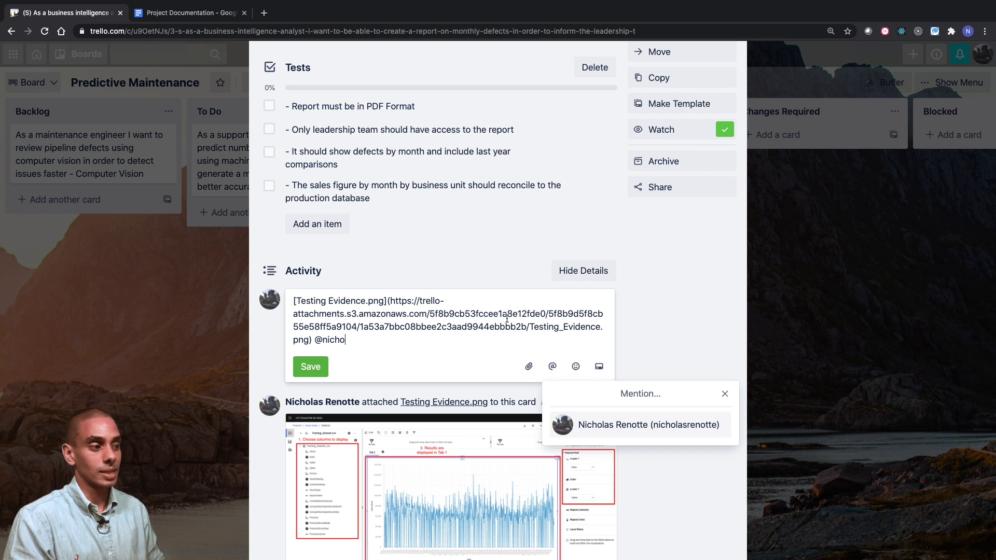
scroll(493, 156, "up", 1)
type("ho")
scroll(494, 156, "up", 2)
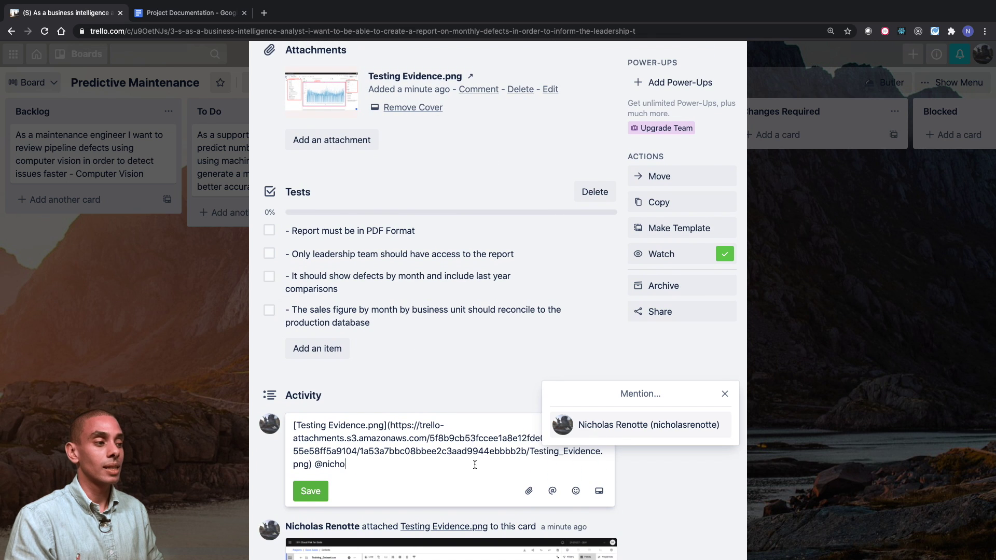
left_click(648, 425)
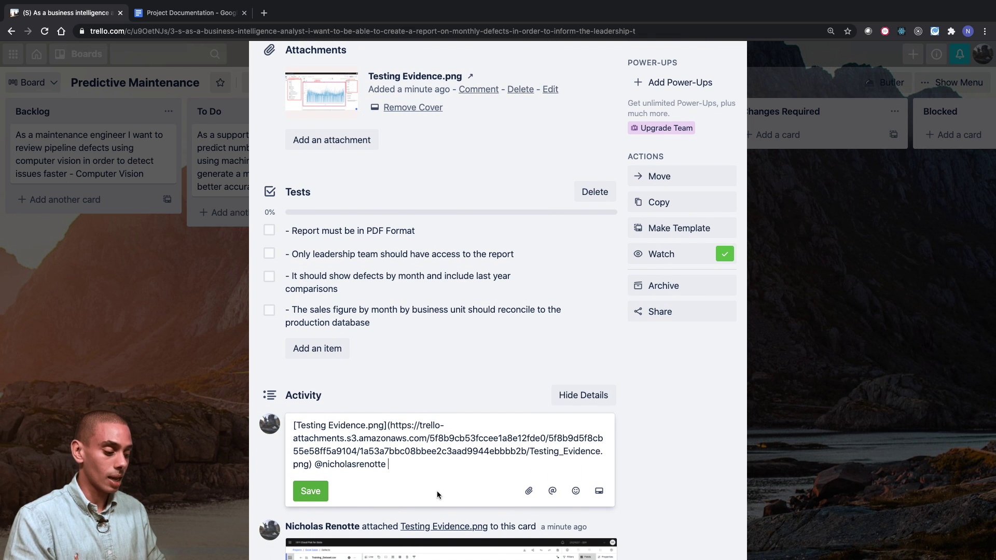
type("- ready for testing")
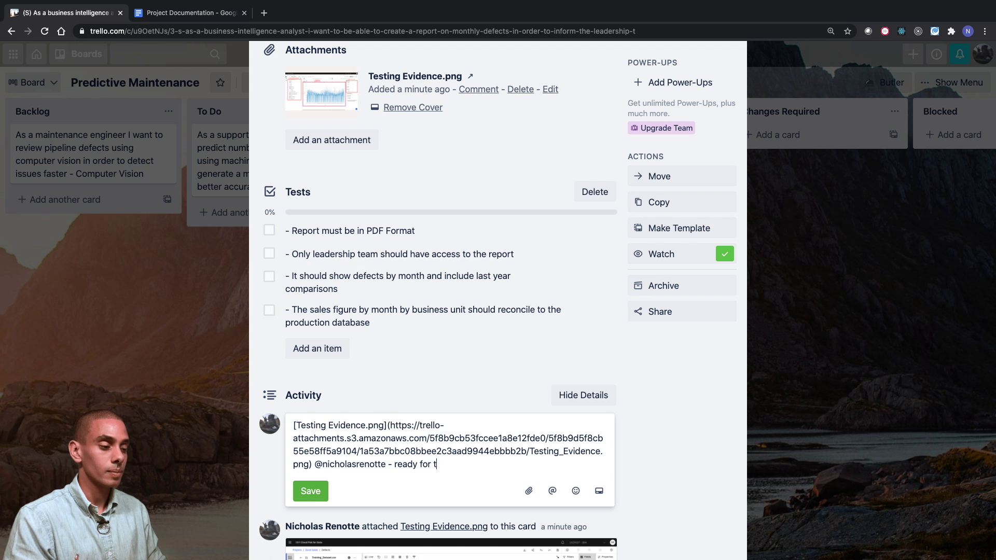
left_click(310, 490)
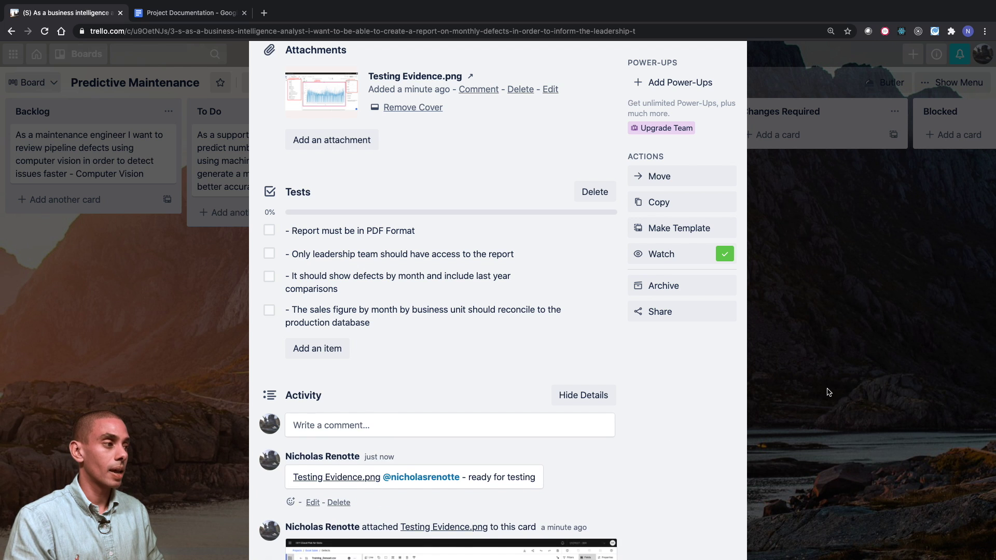
key("Escape")
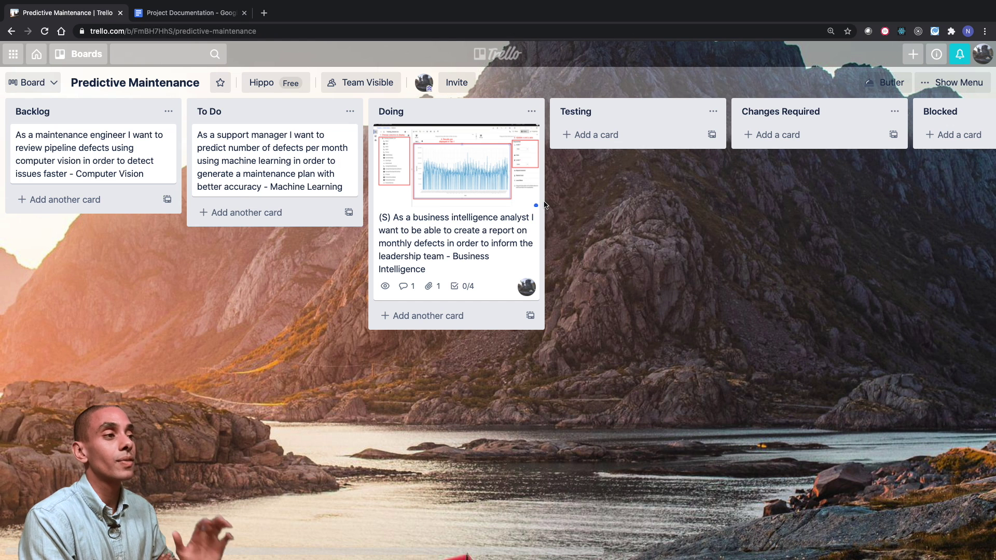
Step: Move the business intelligence analyst card from Doing to Testing, and from there to the Done list
left_click_drag(418, 205, 589, 188)
scroll(531, 238, "right", 6)
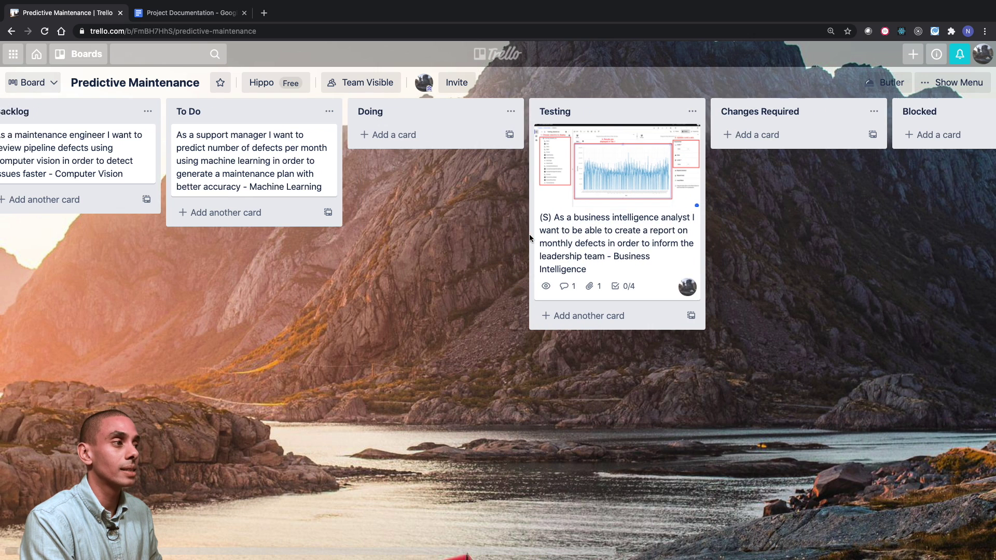
scroll(531, 239, "right", 5)
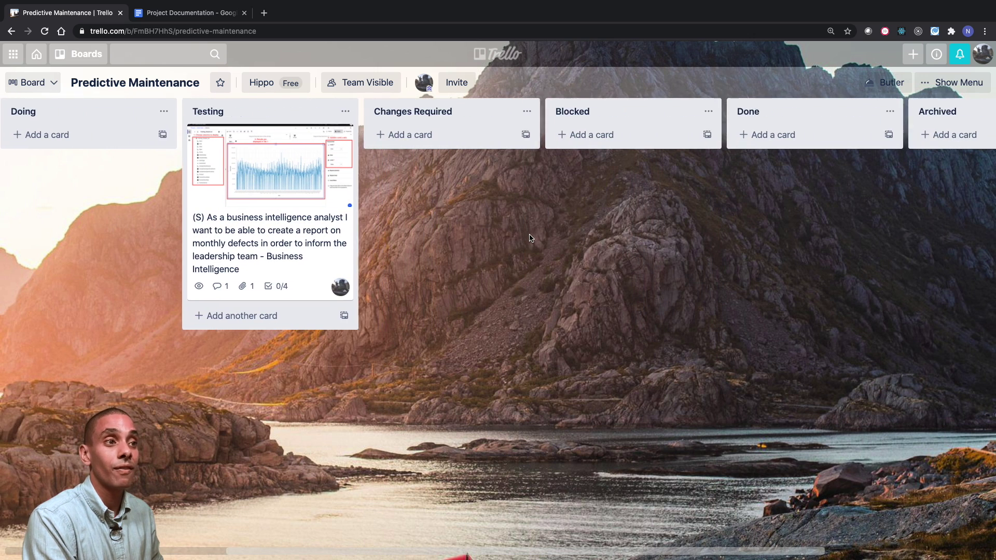
scroll(507, 239, "left", 7)
scroll(507, 239, "right", 1)
left_click_drag(373, 228, 910, 204)
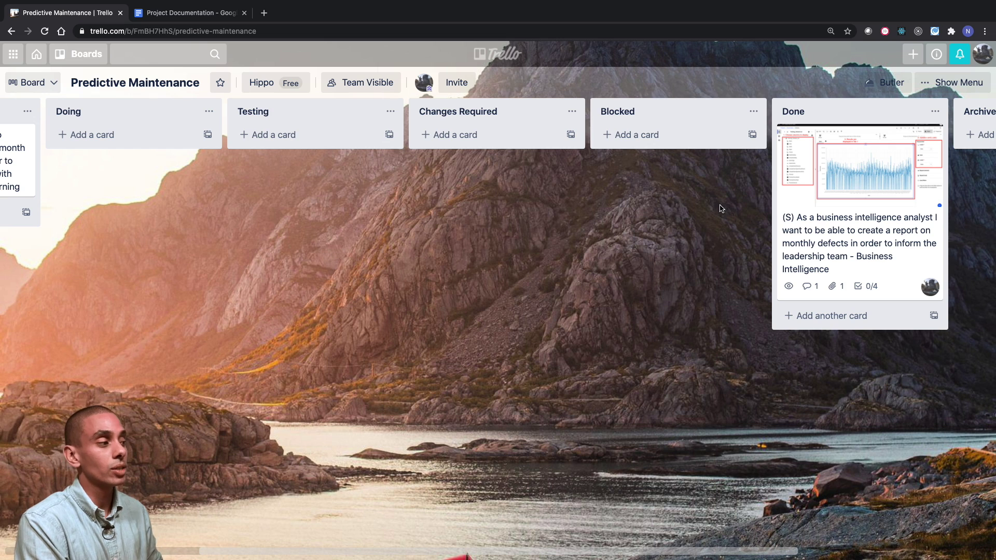
Step: Move the business intelligence analyst card from Done to Changes Required and back to Done
left_click(813, 218)
left_click_drag(814, 218, 475, 205)
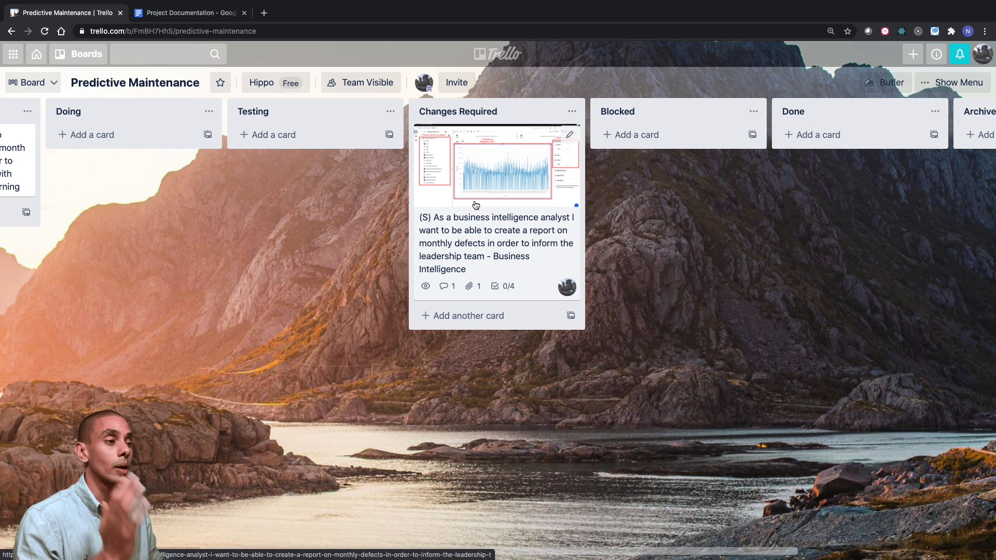
left_click_drag(475, 205, 626, 191)
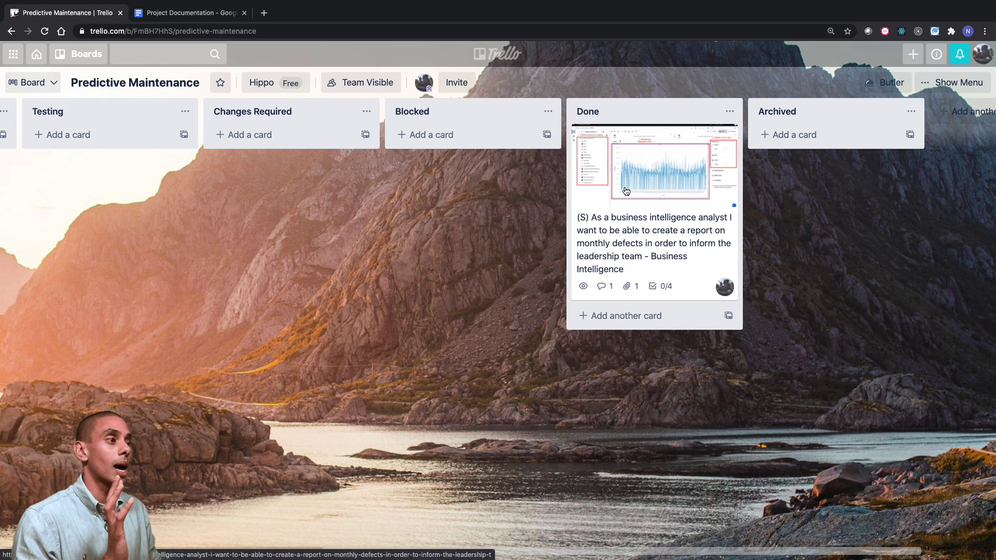
Step: Move the business intelligence analyst card from the Done list to the Archived list
left_click(626, 191)
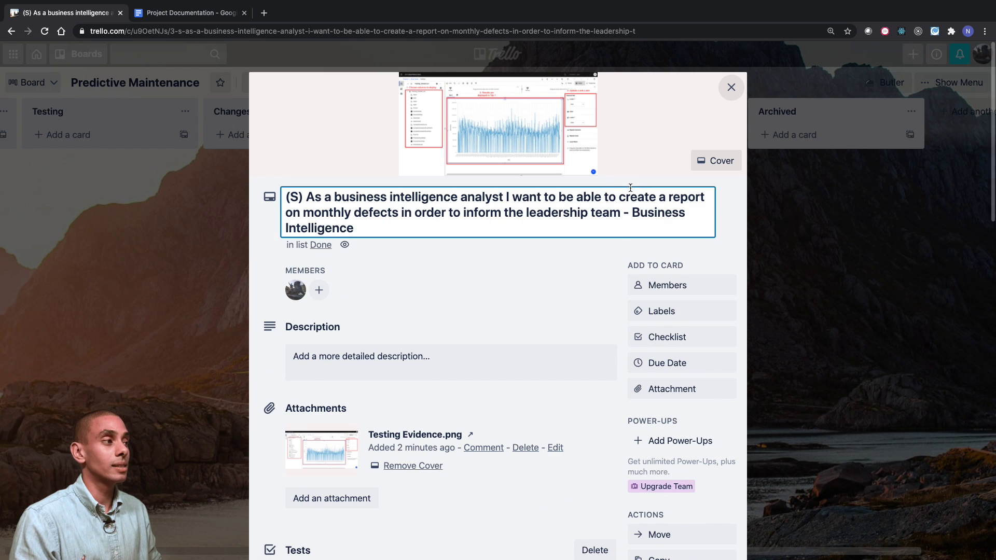
left_click(817, 229)
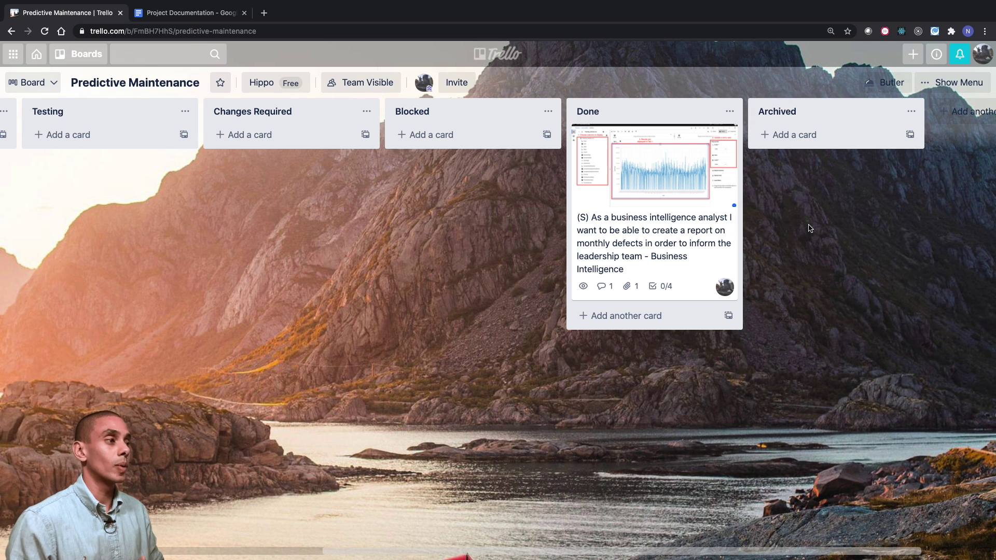
left_click_drag(713, 195, 851, 197)
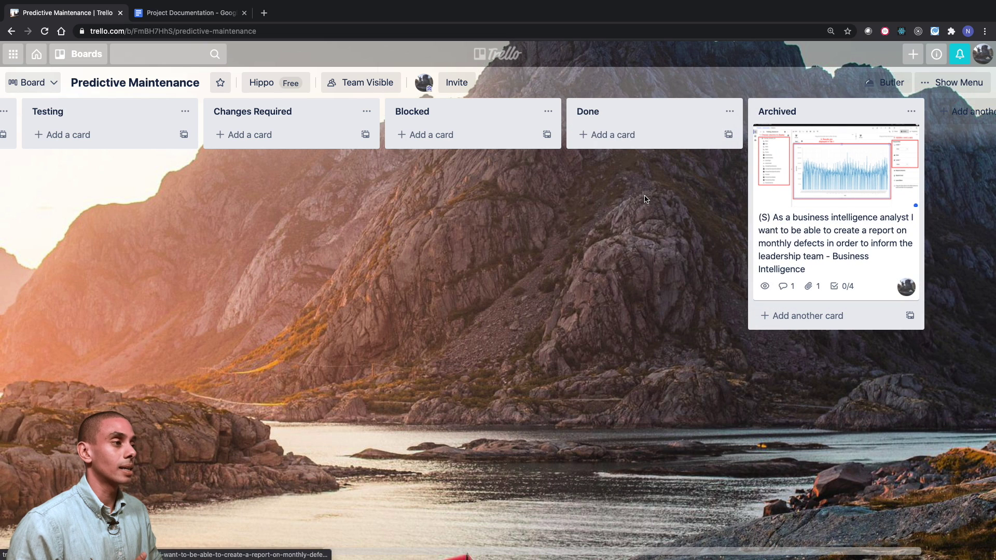
left_click(909, 109)
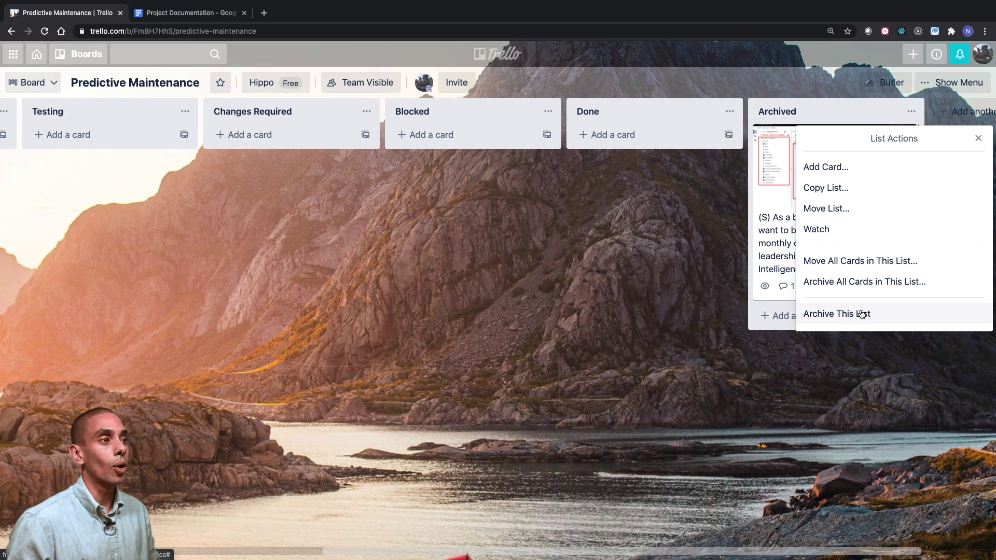
left_click(560, 307)
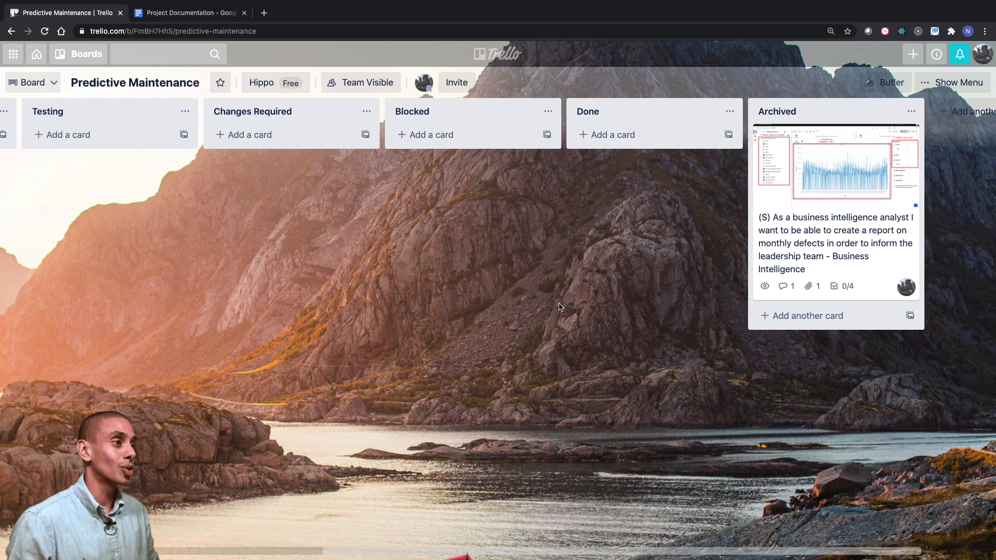
scroll(560, 307, "left", 8)
left_click_drag(179, 151, 228, 166)
scroll(337, 223, "right", 4)
scroll(337, 223, "right", 5)
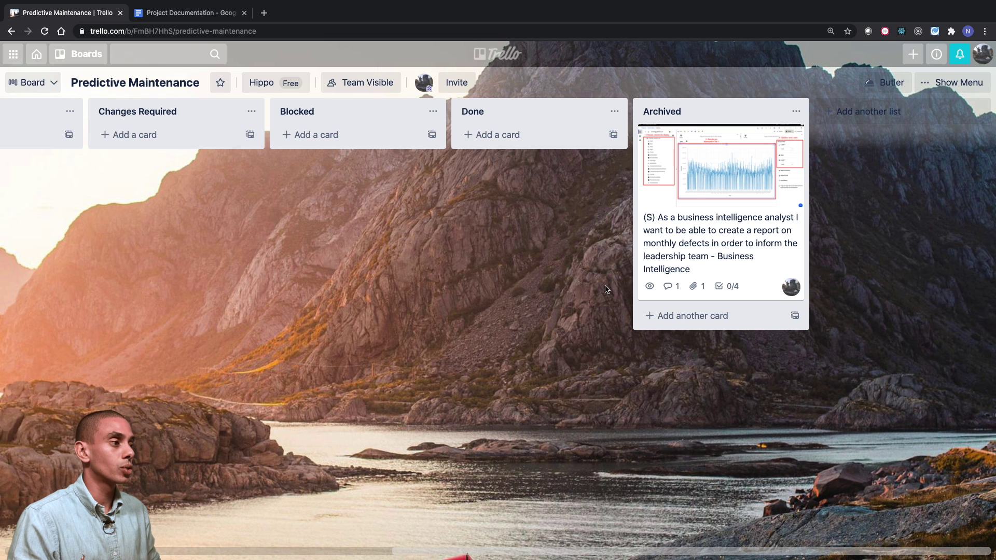
Step: Mark all four Tests checklist items complete on the business intelligence analyst card in the Archived list, and close the card
left_click(737, 256)
scroll(227, 325, "down", 5)
left_click(268, 376)
left_click(269, 398)
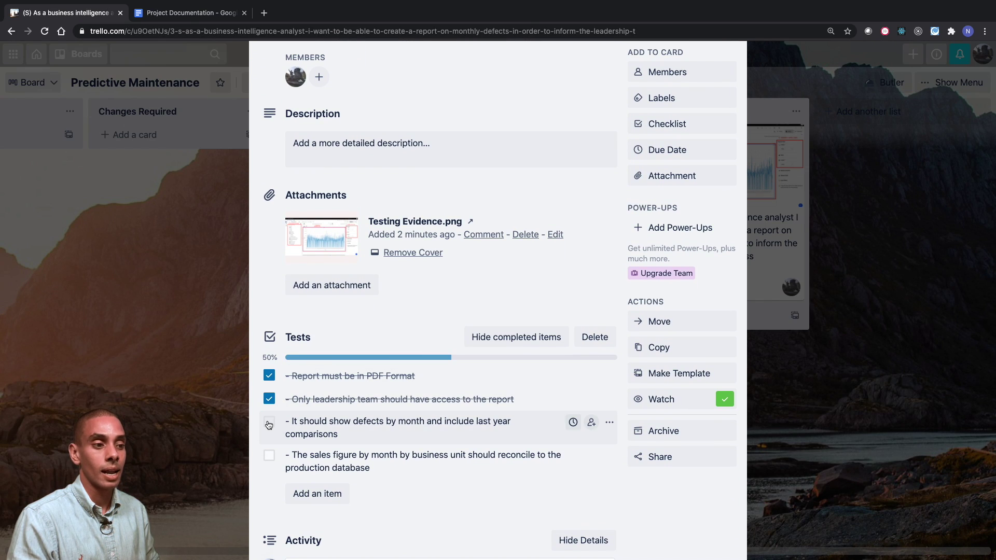
left_click(268, 422)
left_click(269, 460)
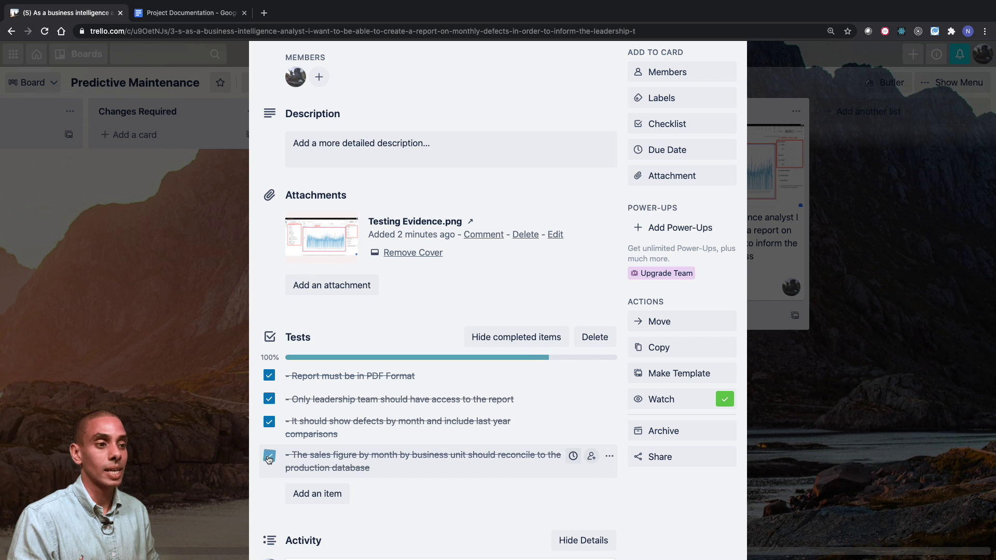
left_click(204, 426)
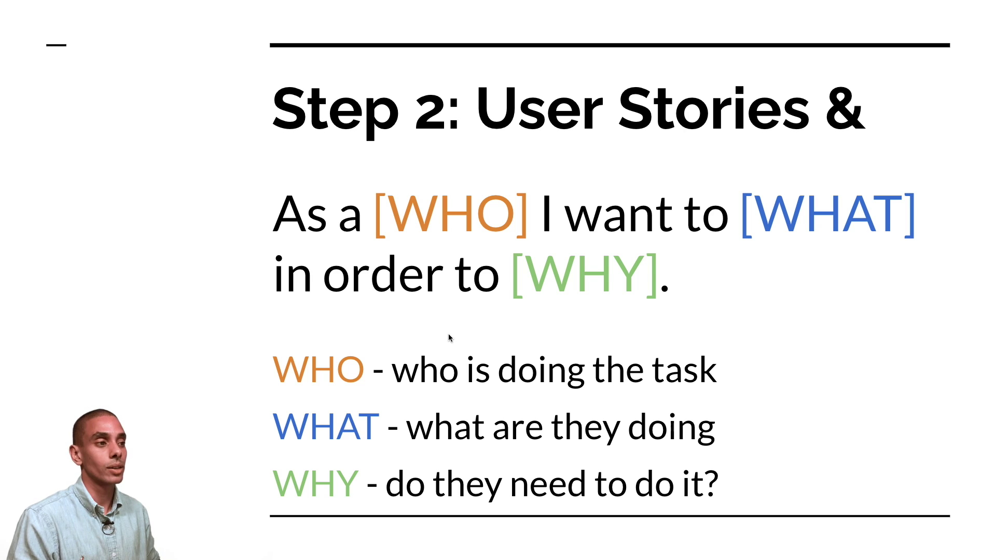
left_click(503, 345)
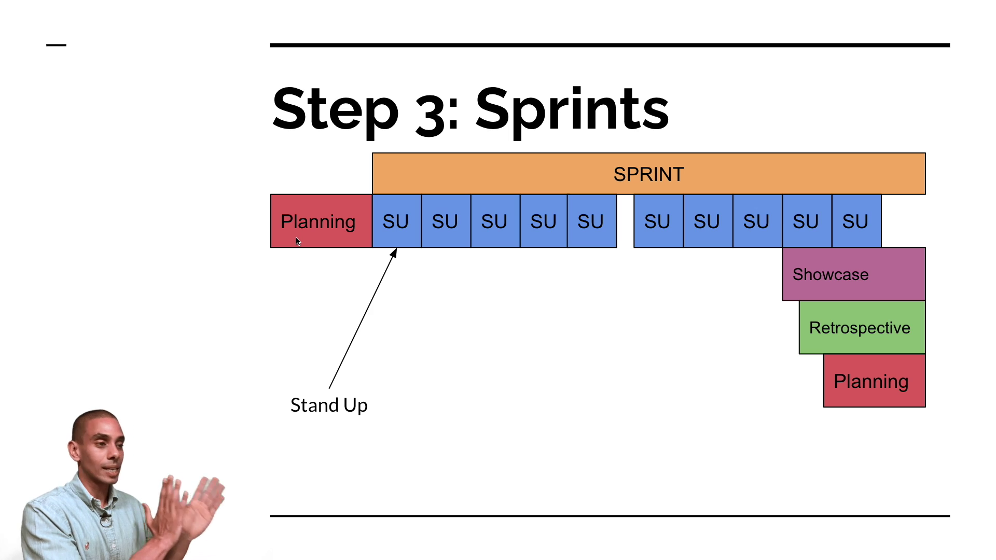
Step: Switch from the slides to the Trello board and move the maintenance engineer card from Backlog to the To Do list
key("ctrl+Right")
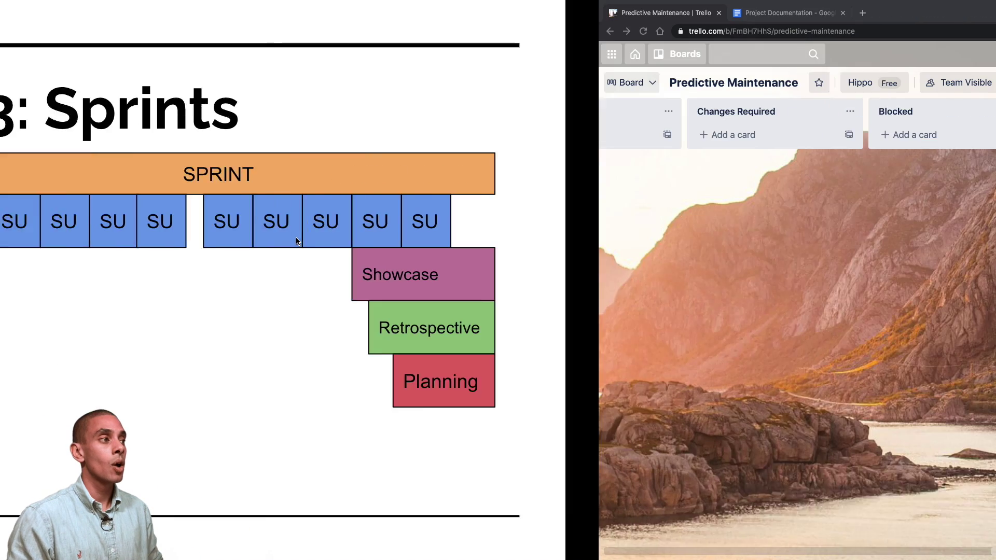
scroll(357, 200, "left", 9)
scroll(357, 201, "left", 3)
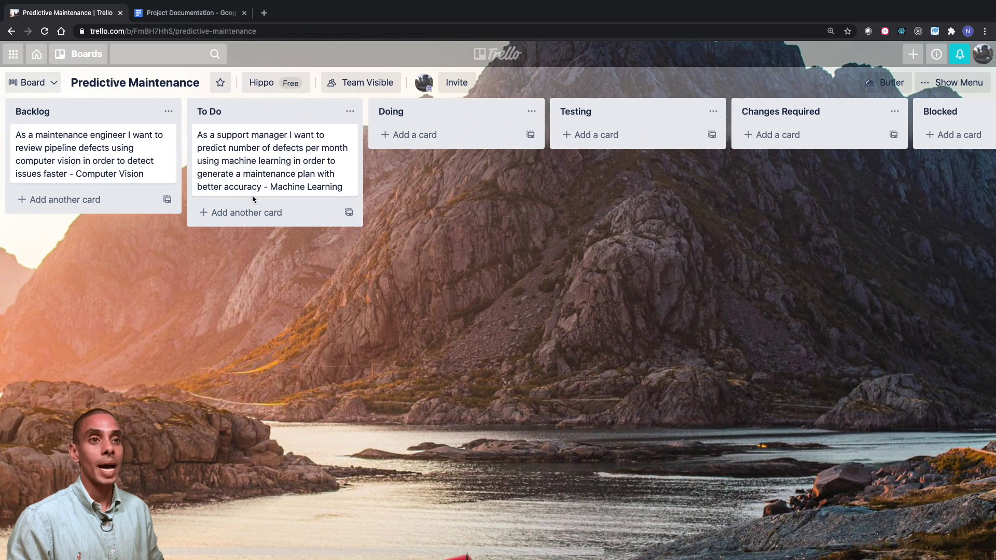
left_click_drag(104, 160, 260, 186)
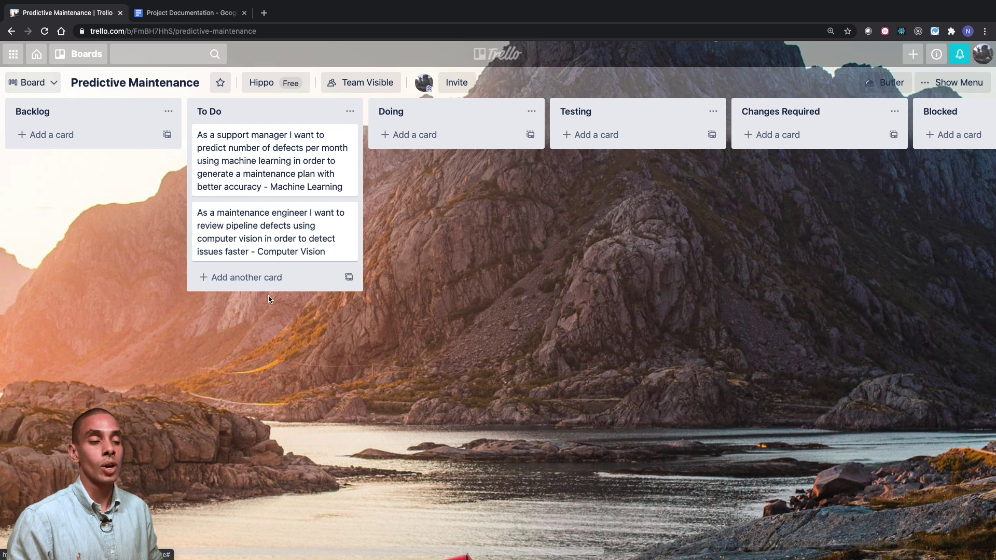